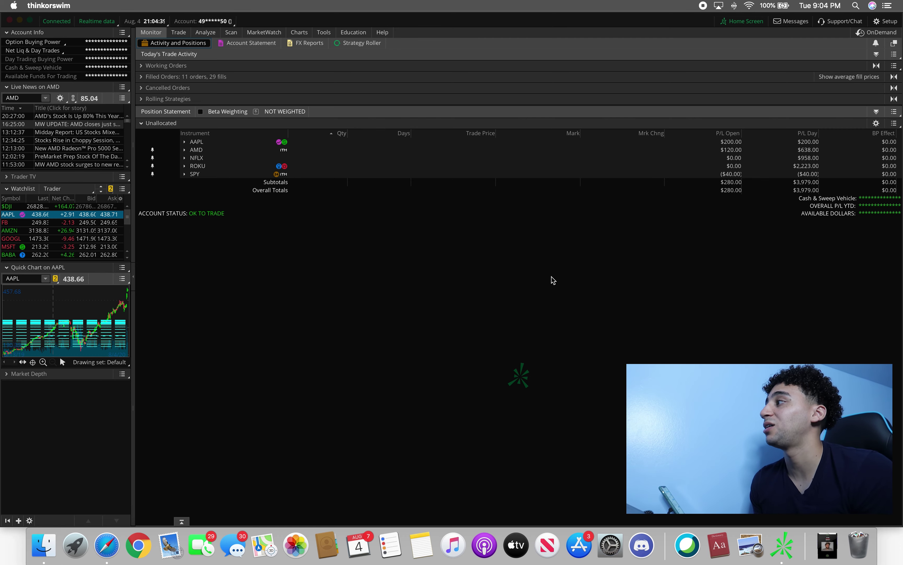
# Chart SPY on the 180-day, 4-hour bar timeframe.
pyautogui.click(299, 33)
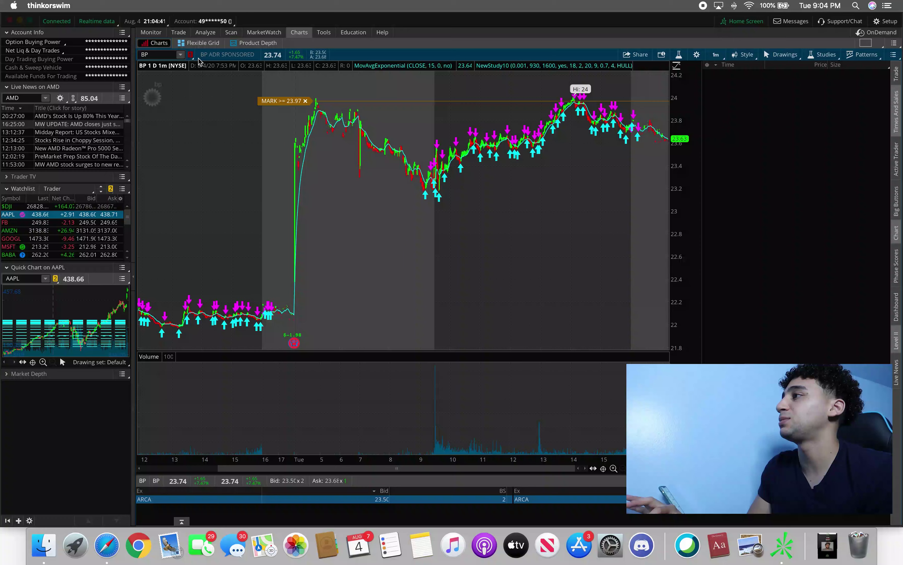
pyautogui.click(164, 54)
pyautogui.write('SPY')
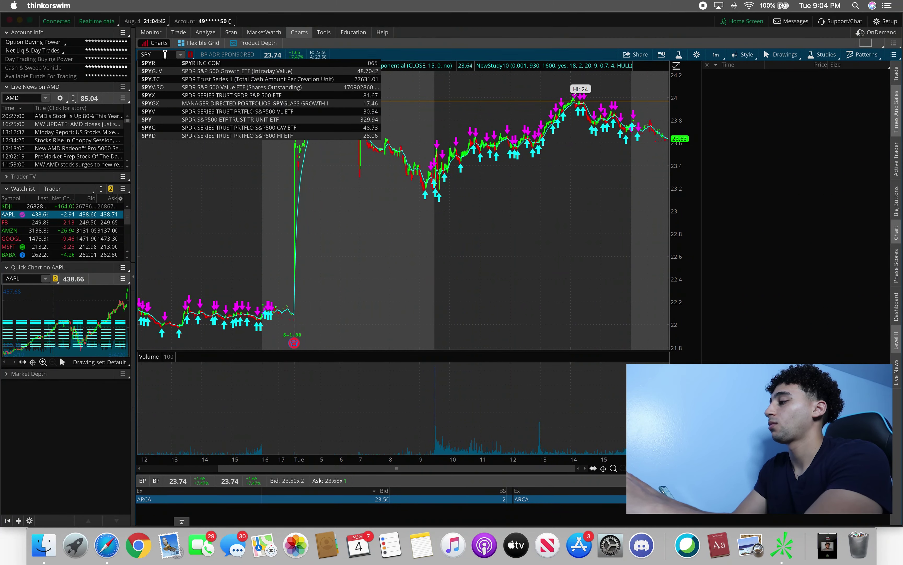
pyautogui.press('Return')
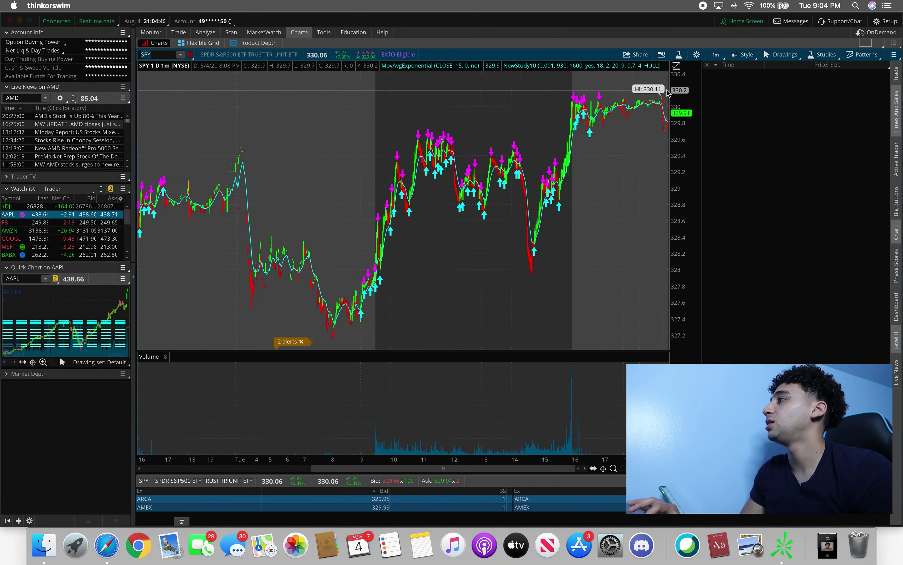
pyautogui.click(717, 55)
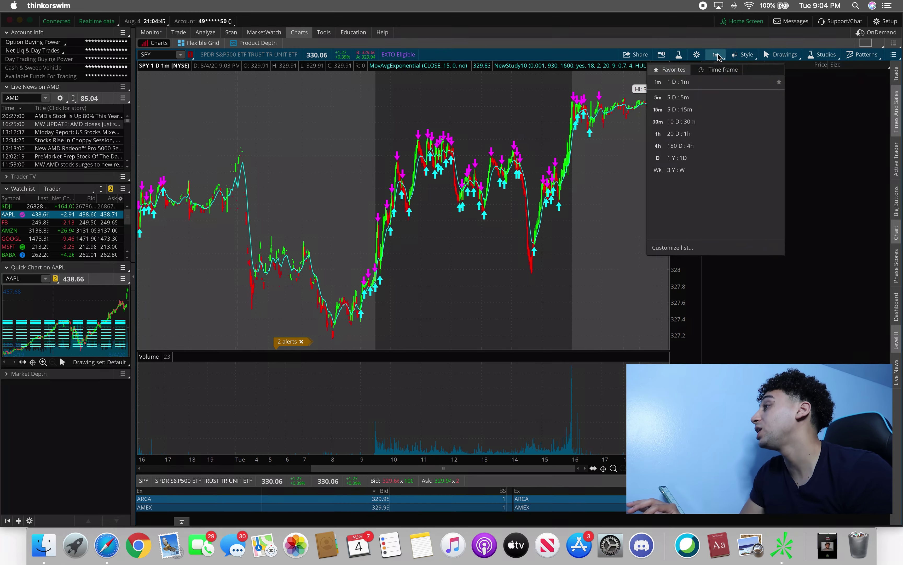
pyautogui.click(684, 146)
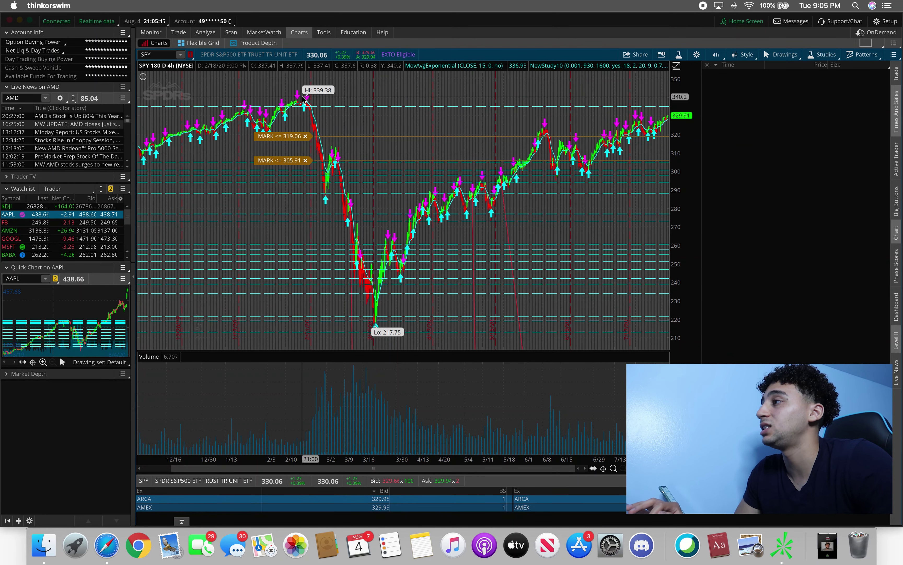
# Return to the Monitor's Activity and Positions view with the day's P/L.
pyautogui.click(151, 32)
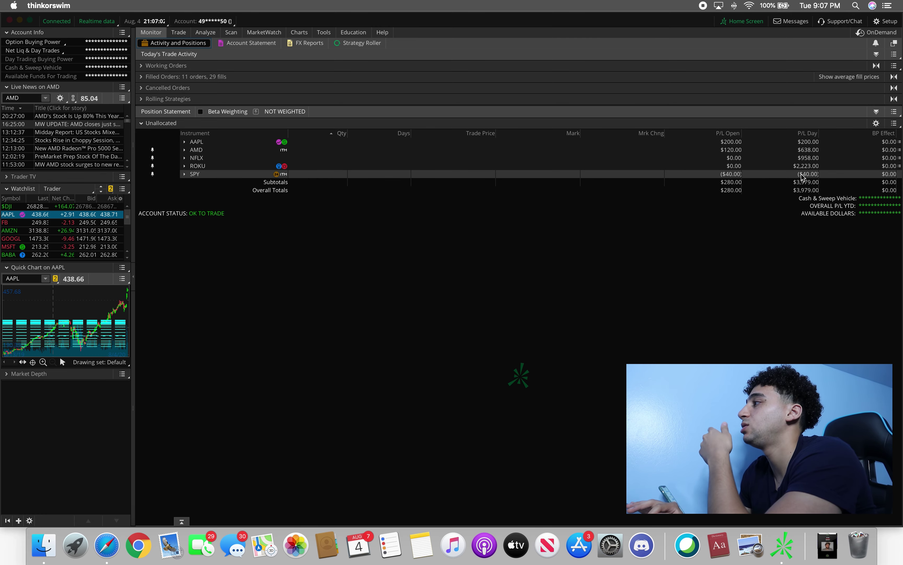
# Set the SPY chart to 1 D : 1m bars, glancing at Monitor before returning to Charts.
pyautogui.click(299, 33)
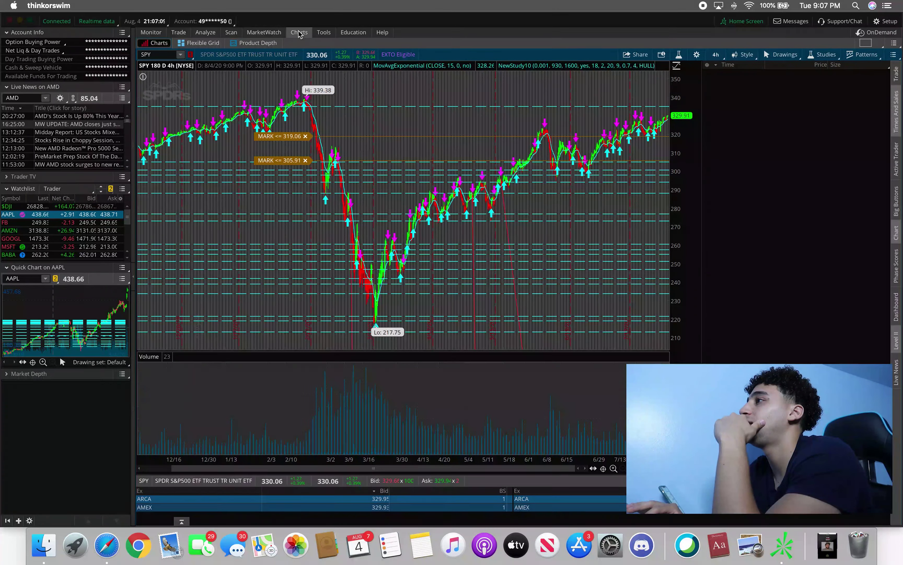
pyautogui.click(716, 54)
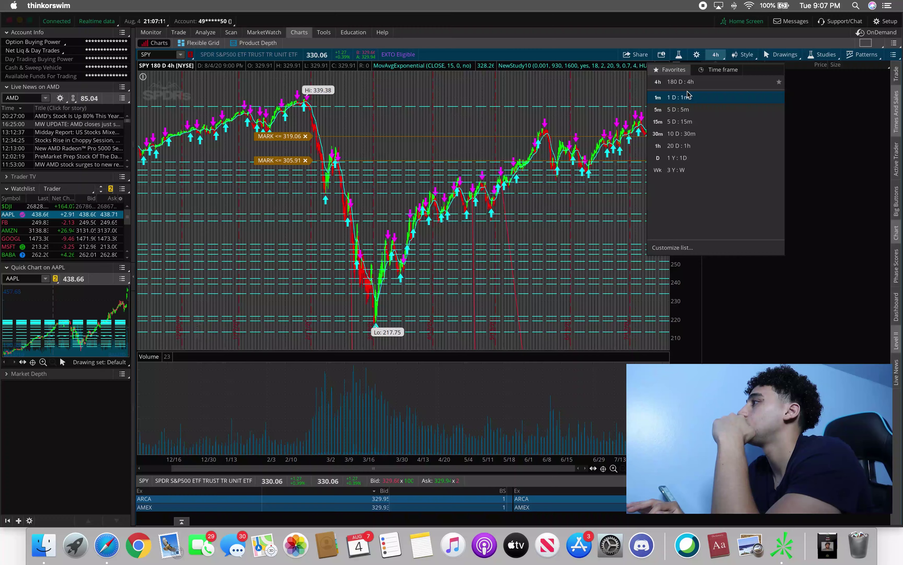
pyautogui.click(686, 94)
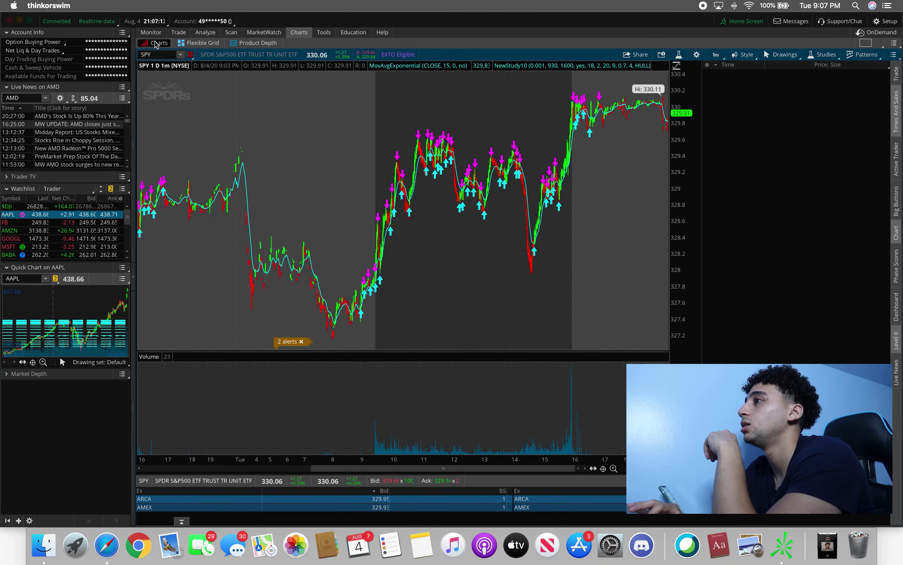
pyautogui.click(151, 32)
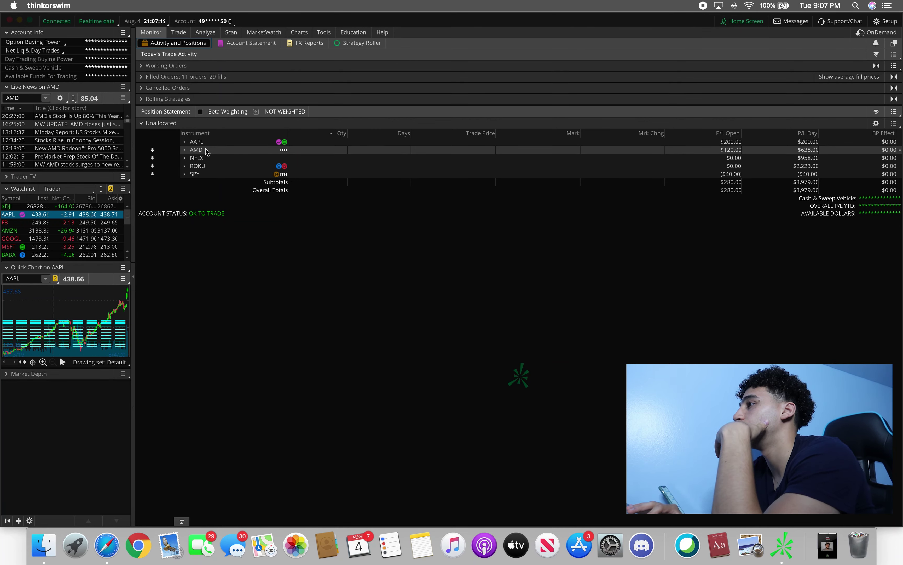
pyautogui.click(300, 33)
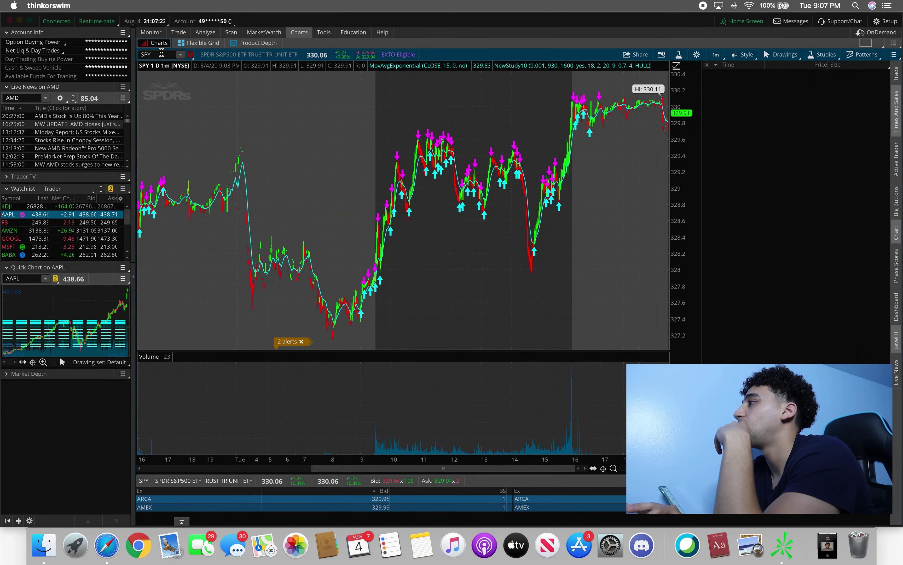
# Chart AMD and unhide the account balances under Net Liq & Day Trades.
pyautogui.write('AMD')
pyautogui.press('Return')
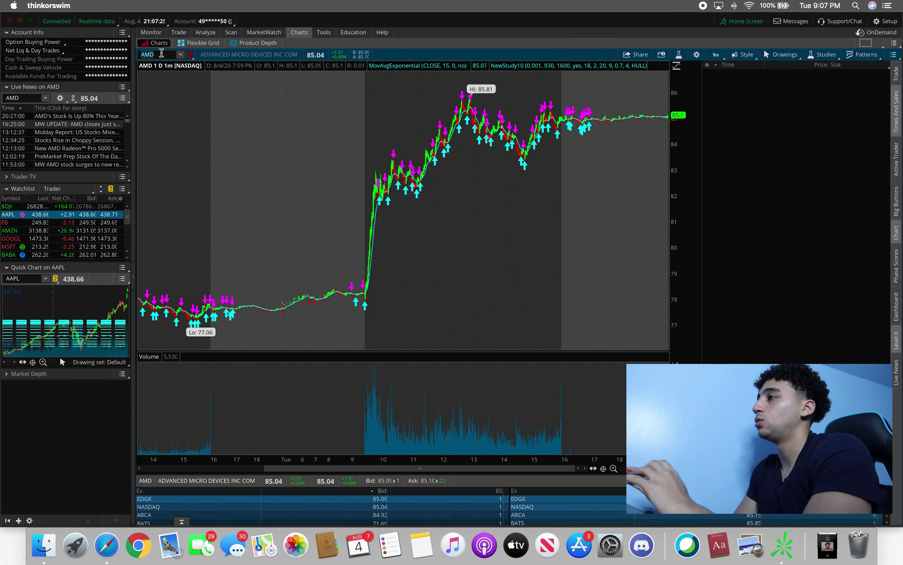
pyautogui.click(35, 51)
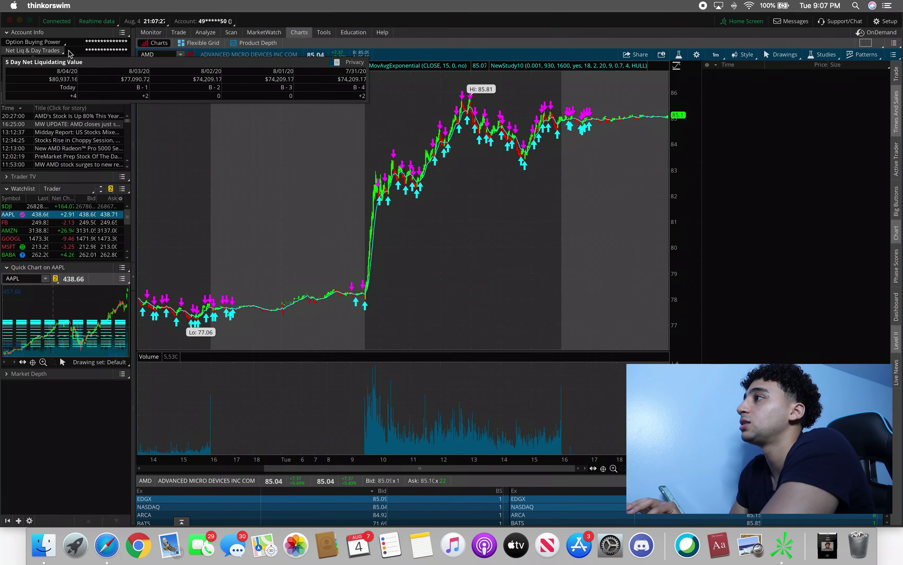
pyautogui.click(337, 63)
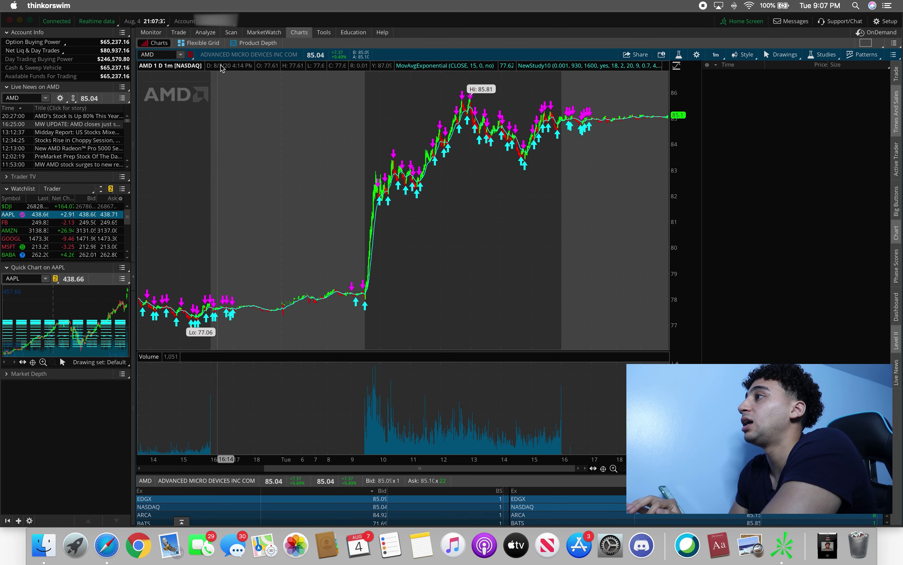
pyautogui.moveTo(239, 69)
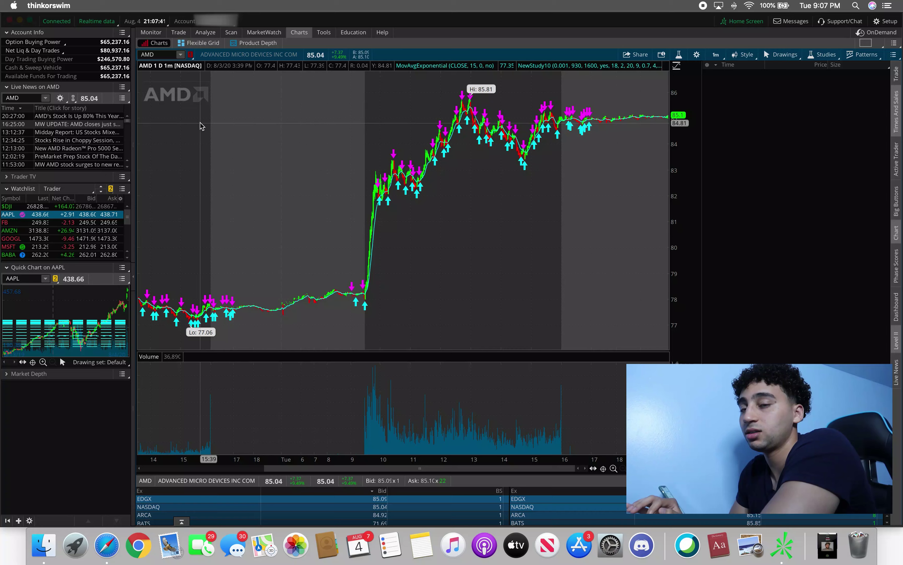
# Dismiss the date and time menu and bring up the Monitor page list.
pyautogui.click(821, 5)
pyautogui.click(822, 3)
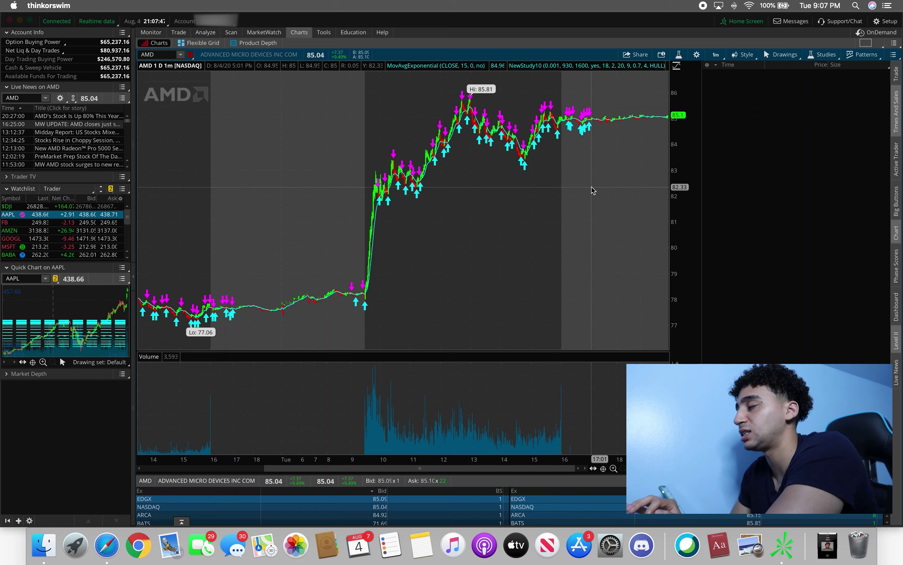
pyautogui.click(152, 33)
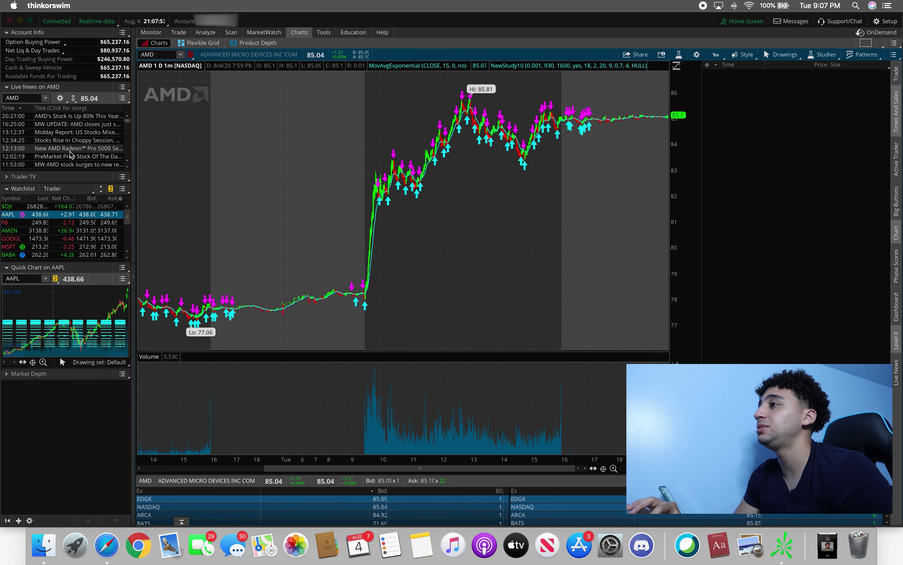
# Read the AMD Radeon Pro 5000 and Jefferies price-target stories, then close Live News.
pyautogui.click(85, 148)
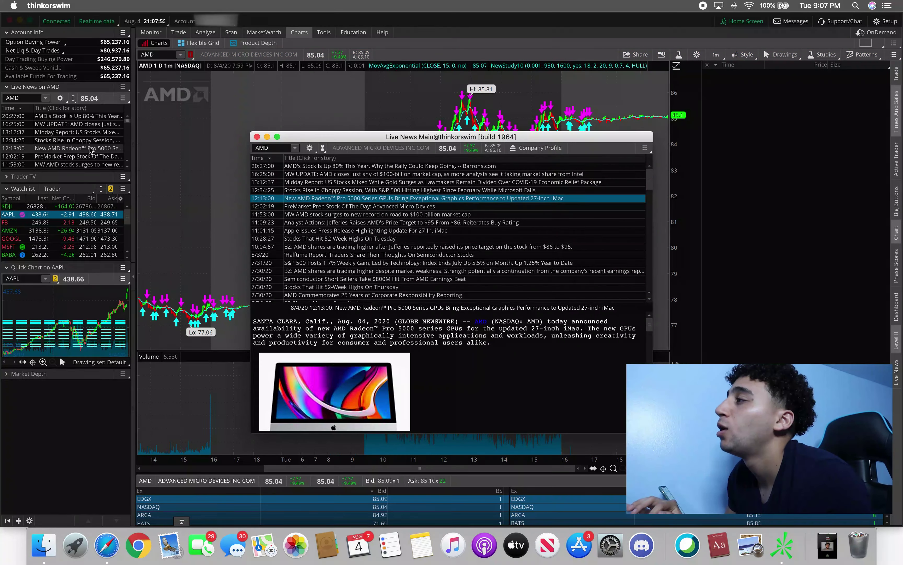
pyautogui.click(379, 223)
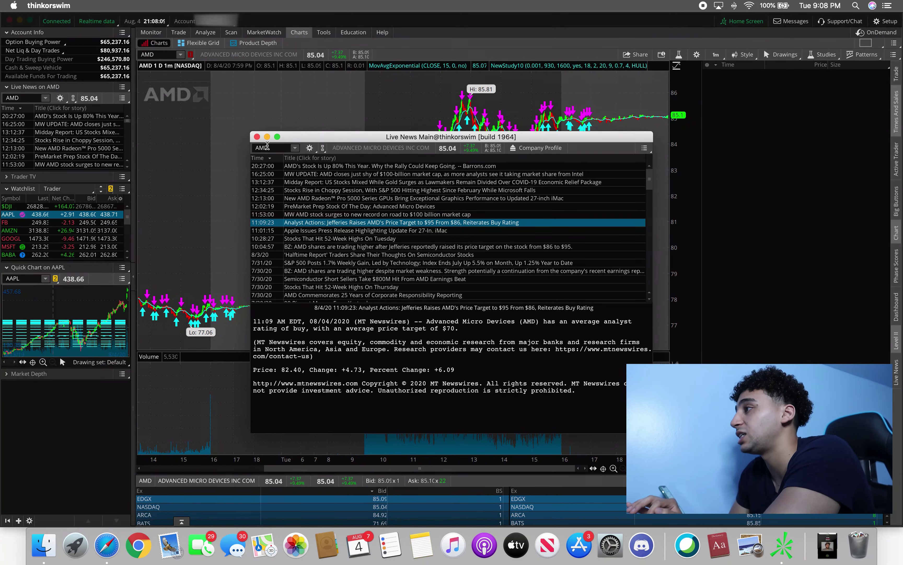
pyautogui.click(257, 136)
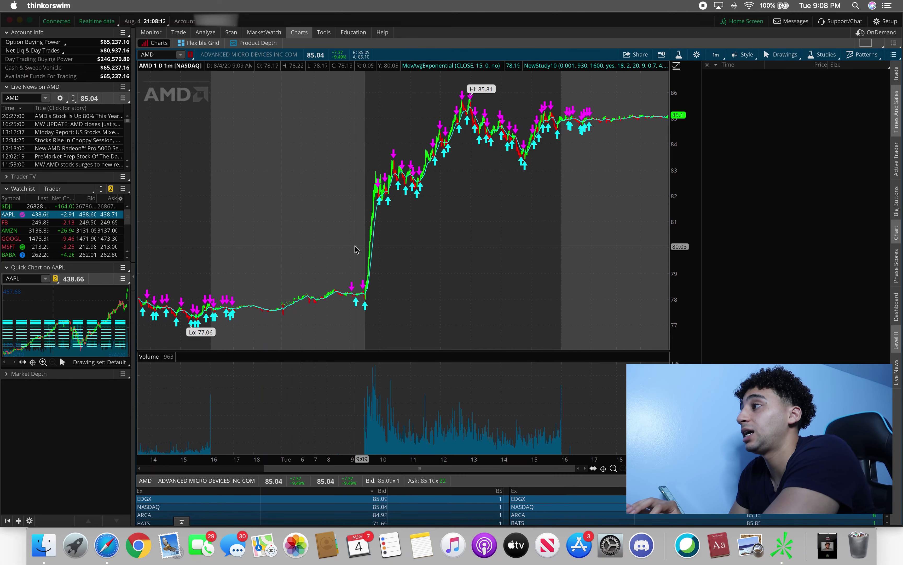
# Reopen the Radeon Pro 5000 story, reread the Jefferies item, and close the news window.
pyautogui.click(75, 148)
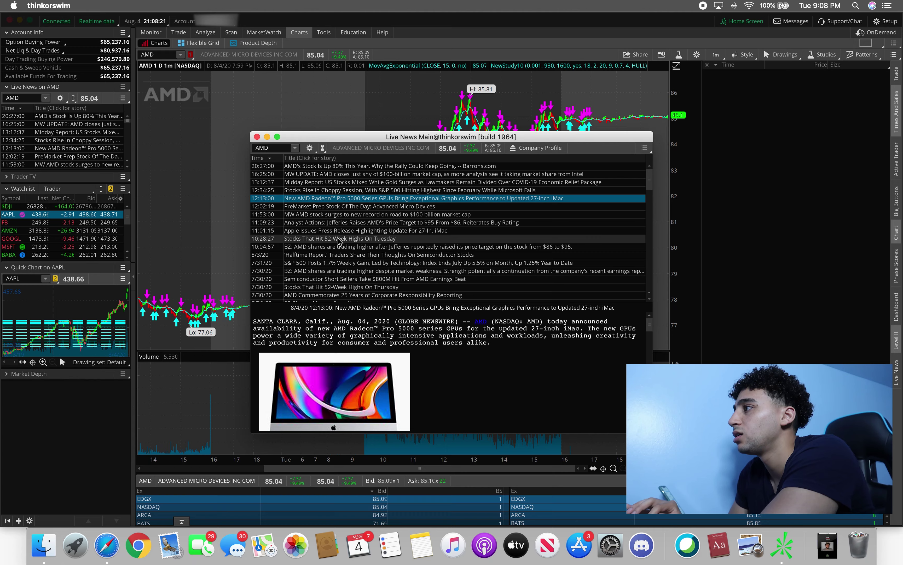
pyautogui.click(338, 223)
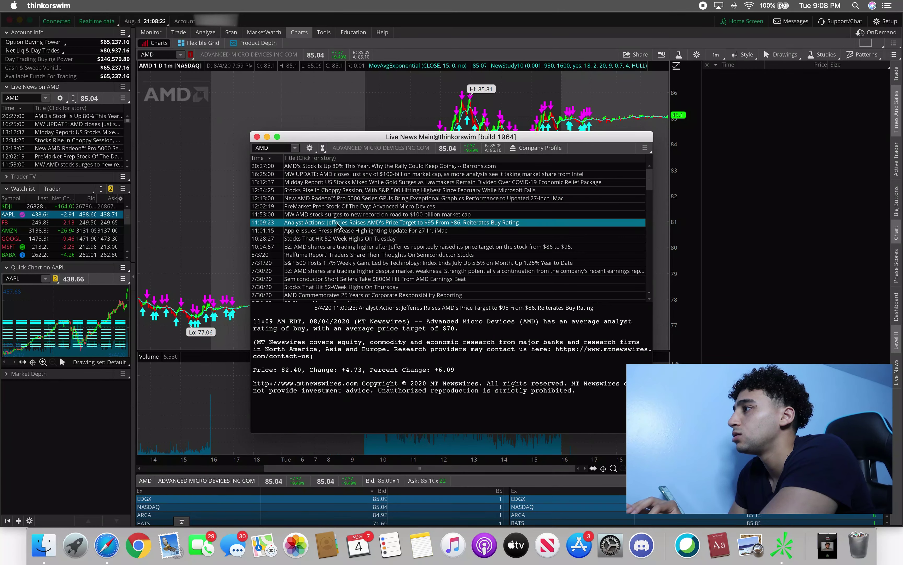
pyautogui.click(256, 137)
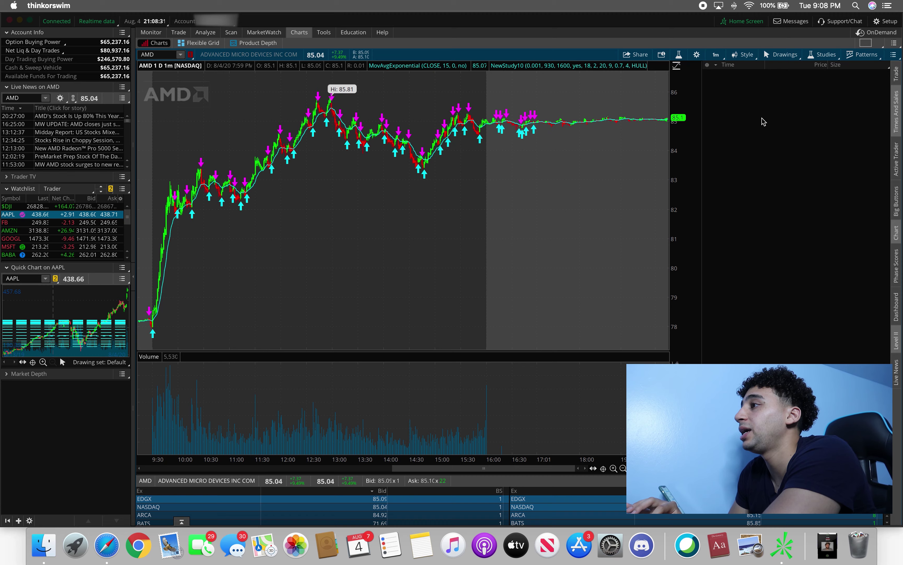
# View AMD on 5 D : 5m, then go back to 1 D : 1m zoomed to Tuesday 9:30–16:00.
pyautogui.click(716, 55)
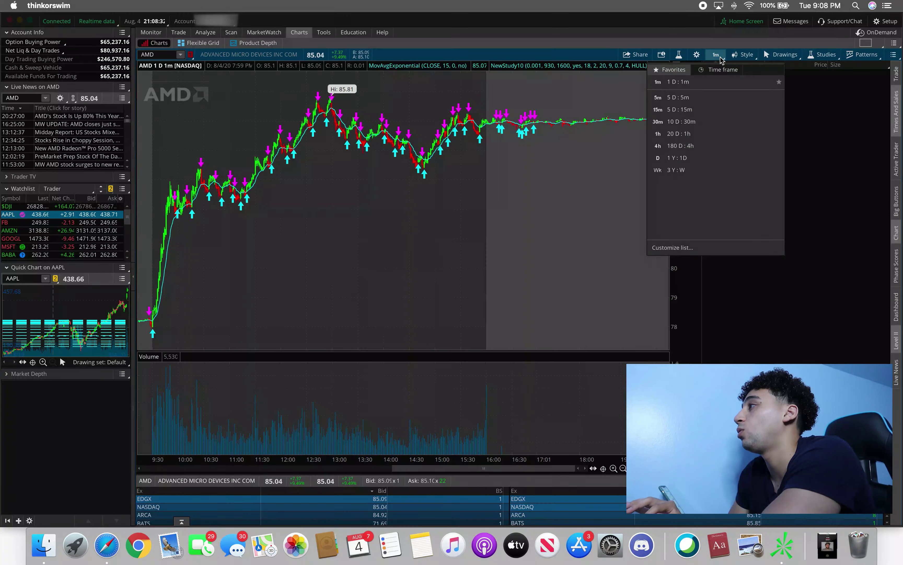
pyautogui.click(696, 102)
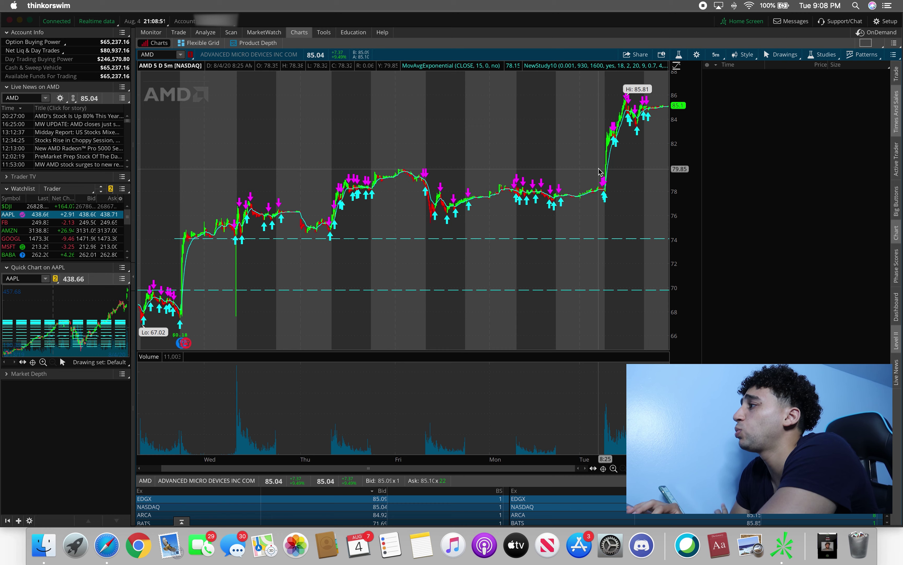
pyautogui.click(715, 54)
pyautogui.click(682, 97)
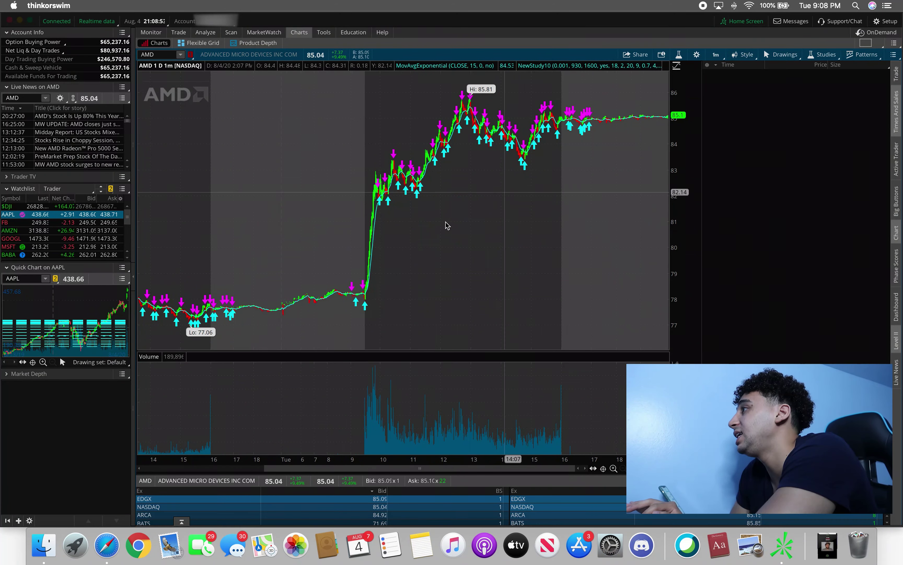
pyautogui.moveTo(360, 252); pyautogui.dragTo(593, 302)
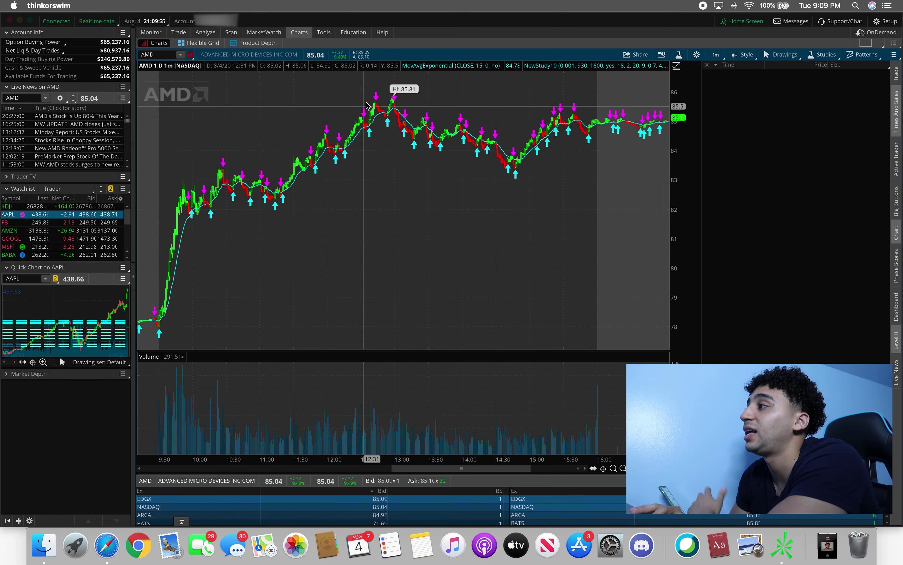
# Zoom the AMD 1-minute chart out, then in to Tuesday from about 9:15 to 12:20.
pyautogui.scroll(-3, 472, 278)
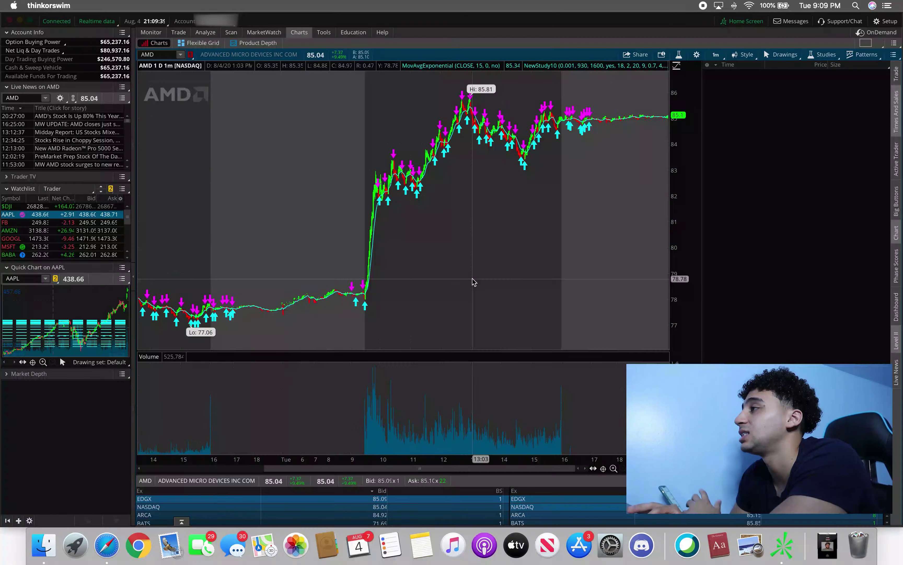
pyautogui.moveTo(332, 202); pyautogui.dragTo(635, 241)
pyautogui.moveTo(178, 236); pyautogui.dragTo(361, 242)
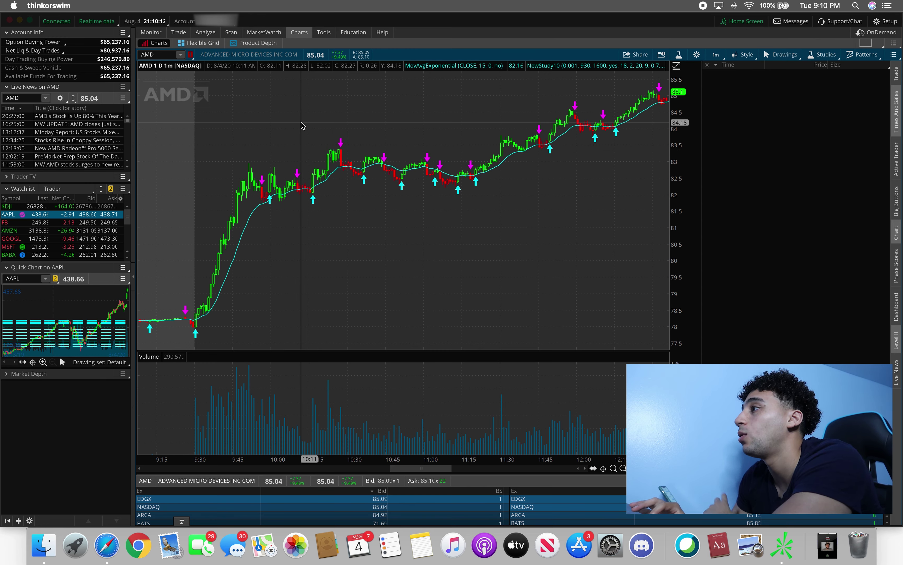
# Load ROKU on the chart and zoom into its Tuesday session.
pyautogui.click(170, 56)
pyautogui.write('R')
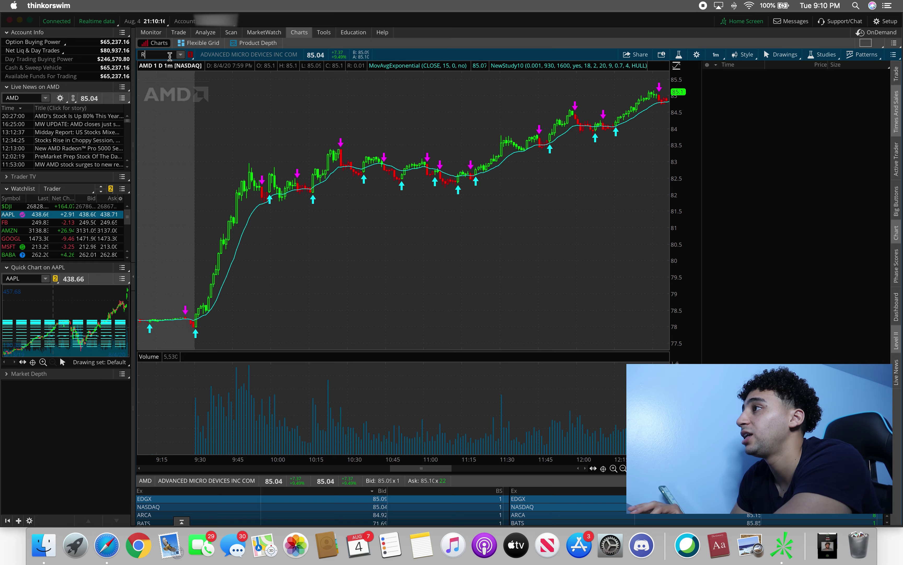
pyautogui.write('OKU')
pyautogui.press('Return')
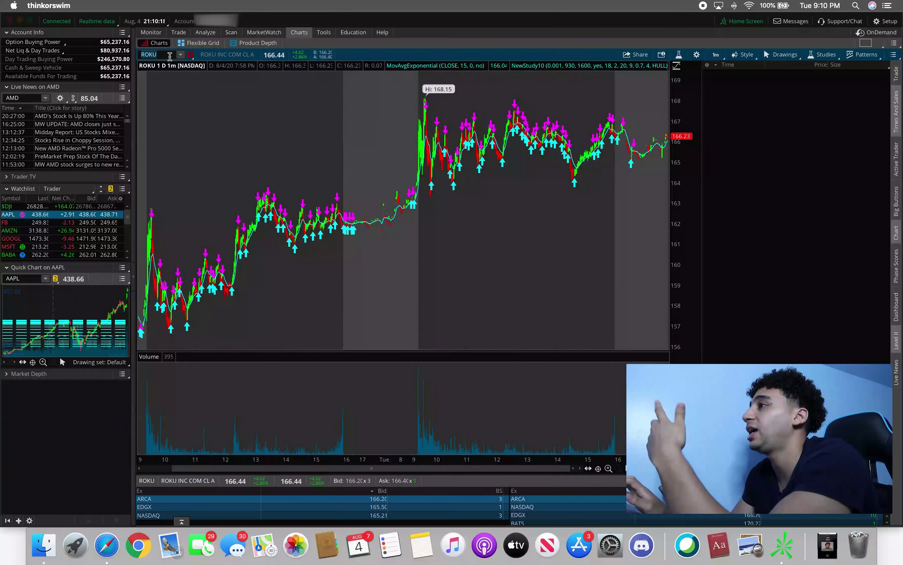
pyautogui.moveTo(386, 166); pyautogui.dragTo(616, 218)
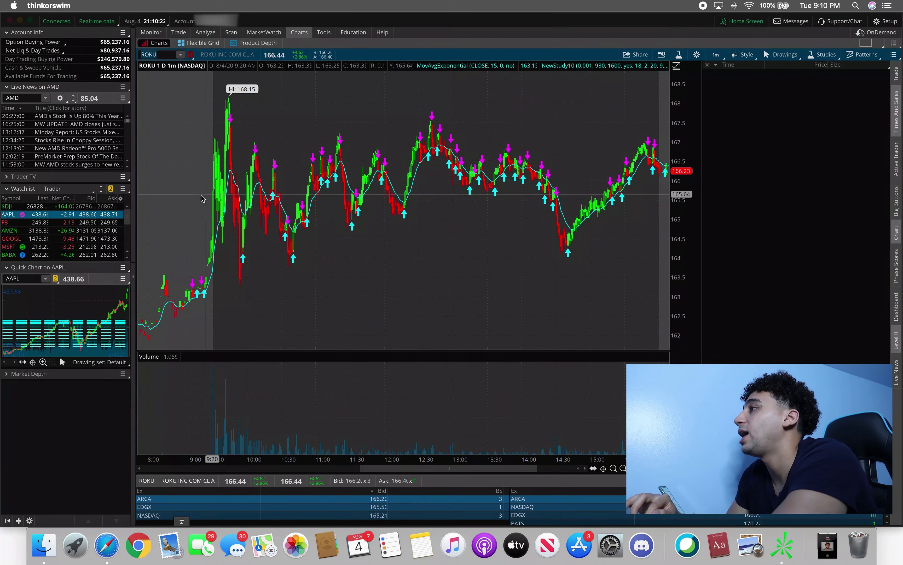
# Refine the ROKU zoom over several attempts to Tuesday's 9:15–11:00 bars.
pyautogui.scroll(-5, 202, 195)
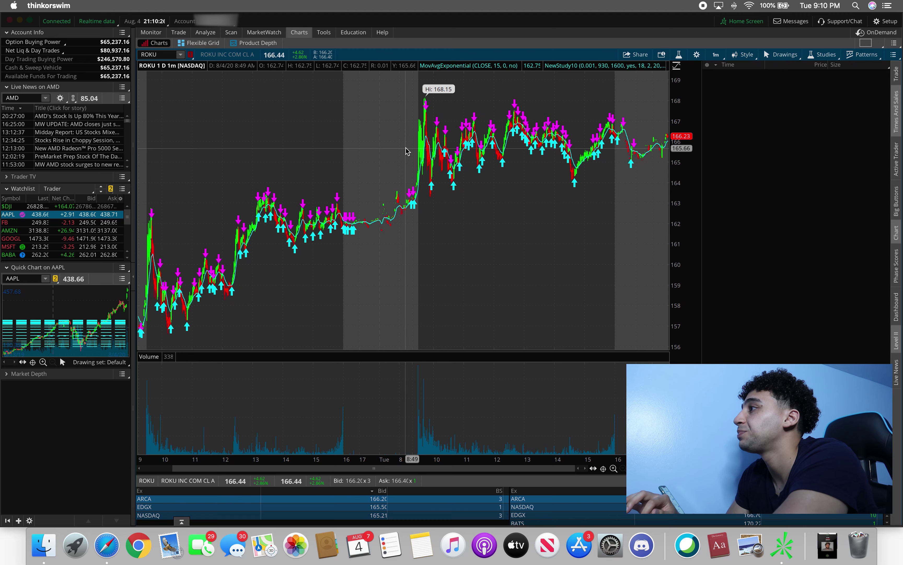
pyautogui.moveTo(406, 148); pyautogui.dragTo(623, 204)
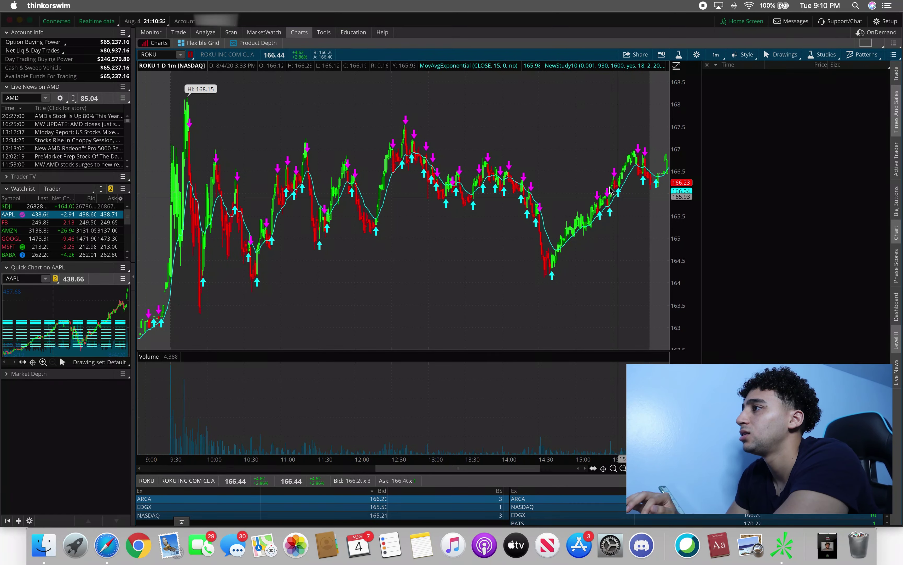
pyautogui.click(252, 162)
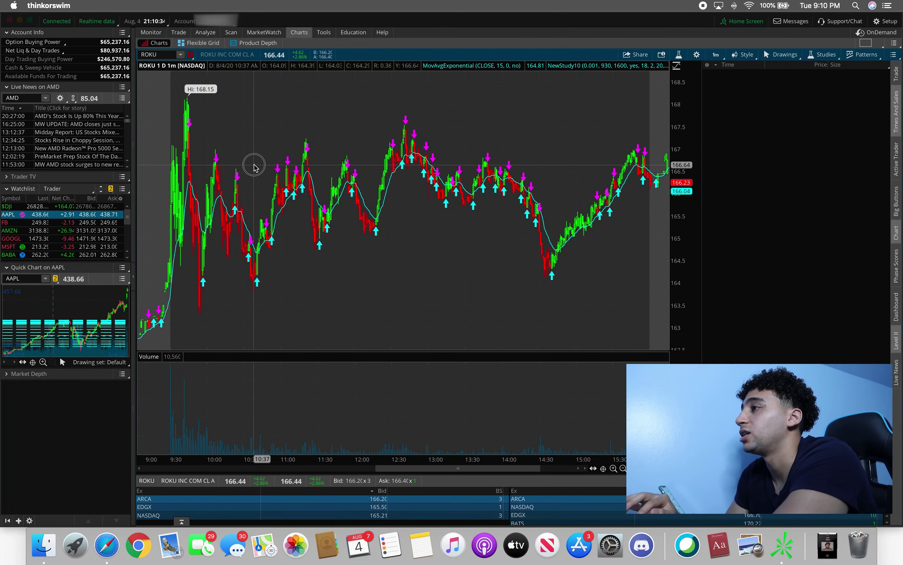
pyautogui.moveTo(382, 146); pyautogui.dragTo(473, 160)
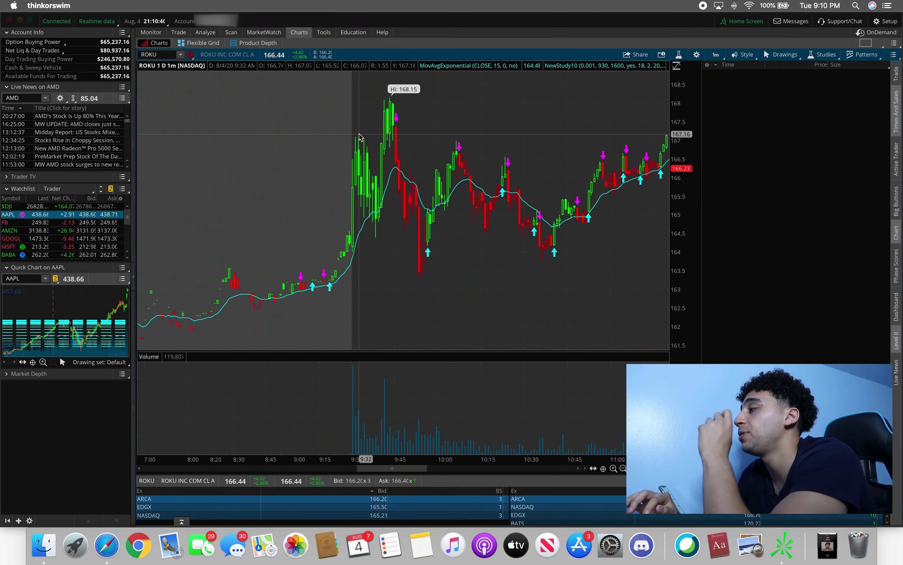
pyautogui.click(334, 154)
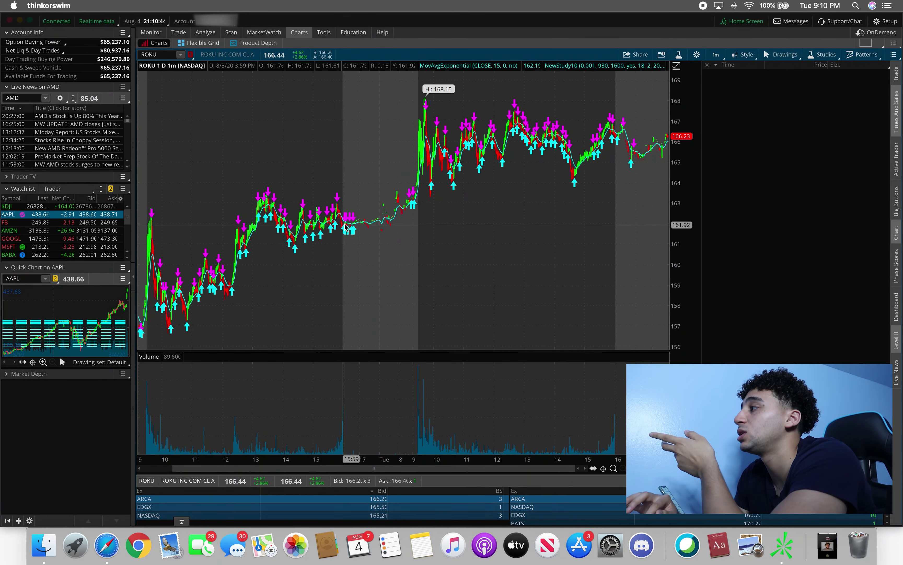
pyautogui.moveTo(416, 157); pyautogui.dragTo(474, 149)
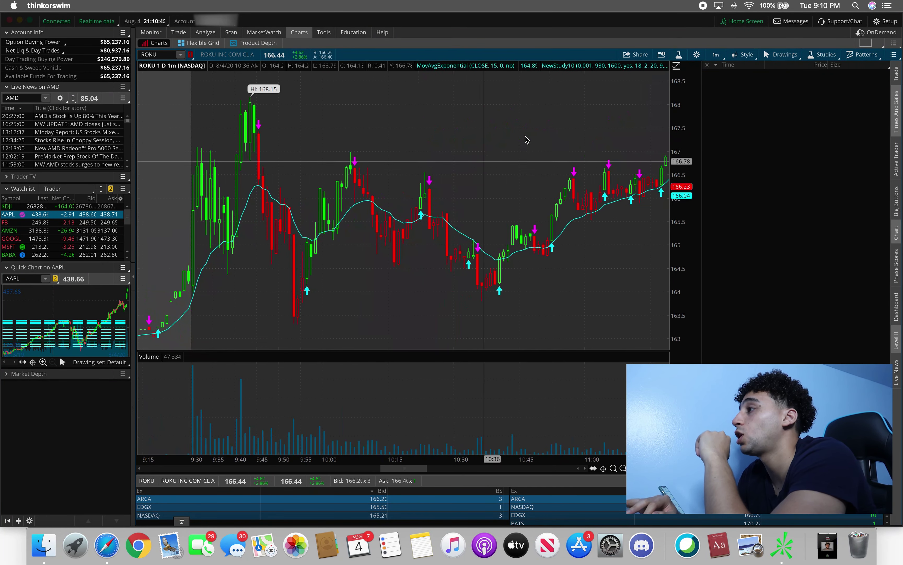
pyautogui.click(716, 54)
# Check ROKU's 180-day 4-hour bars around late June to August, then return to 1 D : 1m.
pyautogui.click(706, 146)
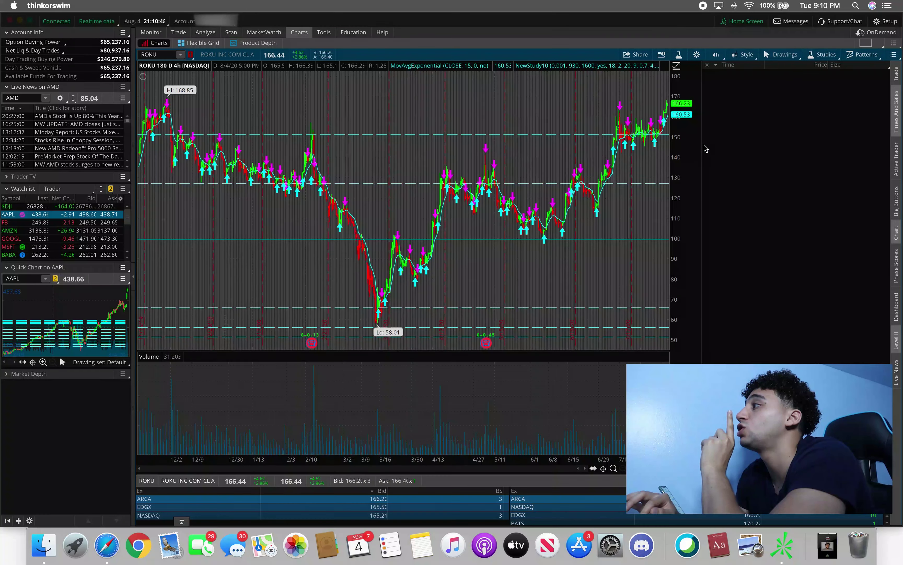
pyautogui.moveTo(721, 178); pyautogui.dragTo(722, 178)
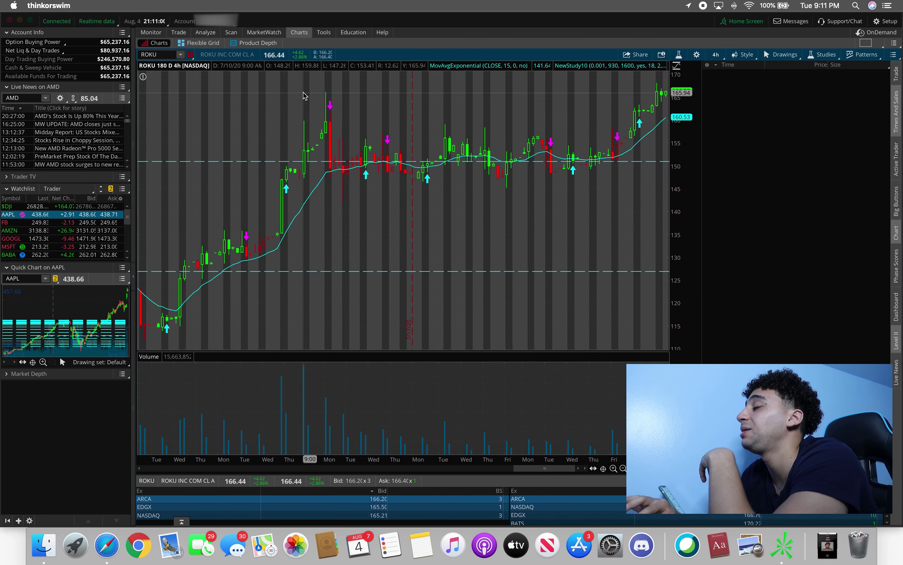
pyautogui.click(723, 56)
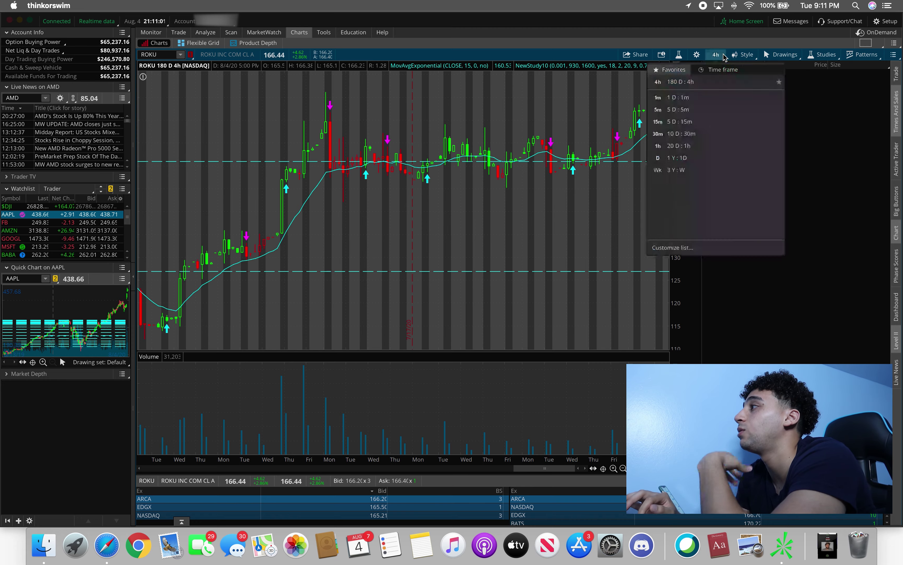
pyautogui.click(686, 98)
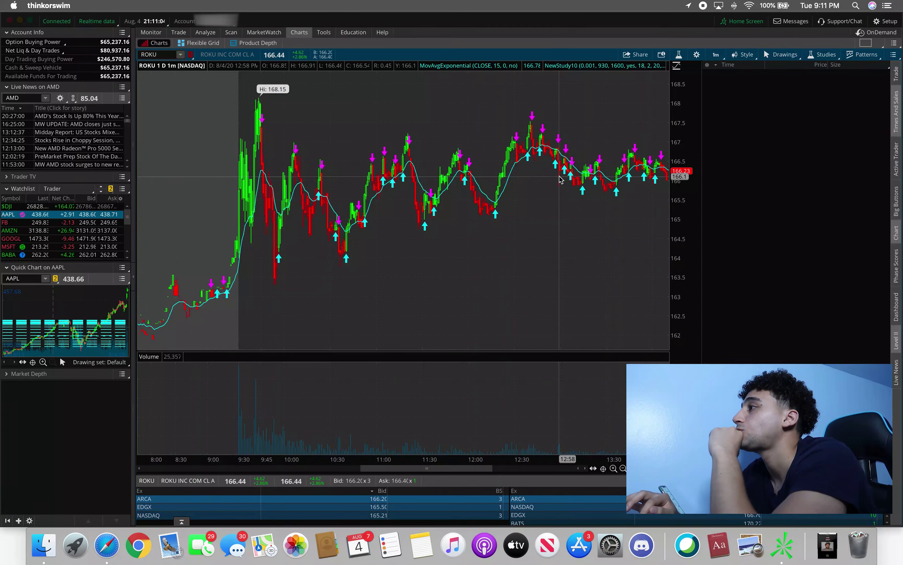
pyautogui.click(222, 216)
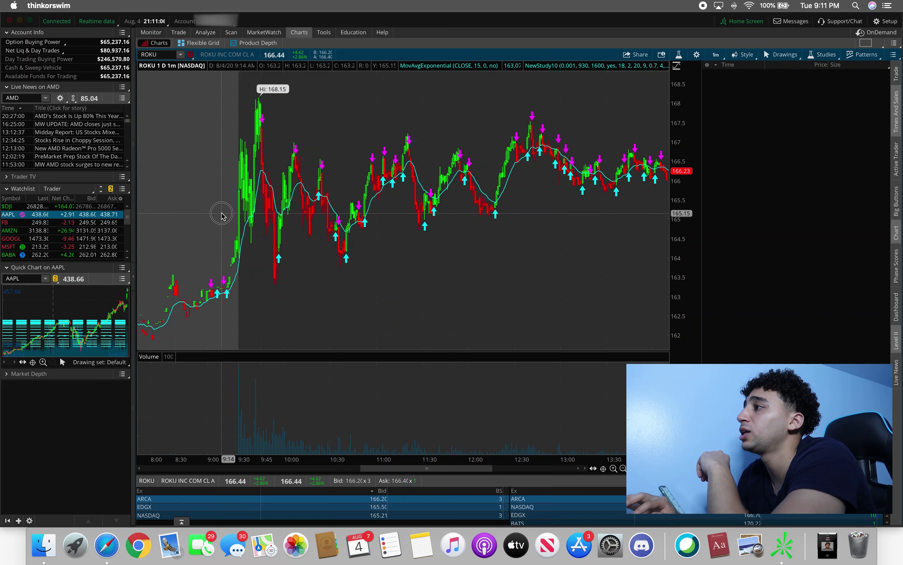
# Zoom ROKU's morning on 5 D : 5m candles, then on 1-minute bars from about 8:45–11:45.
pyautogui.click(727, 53)
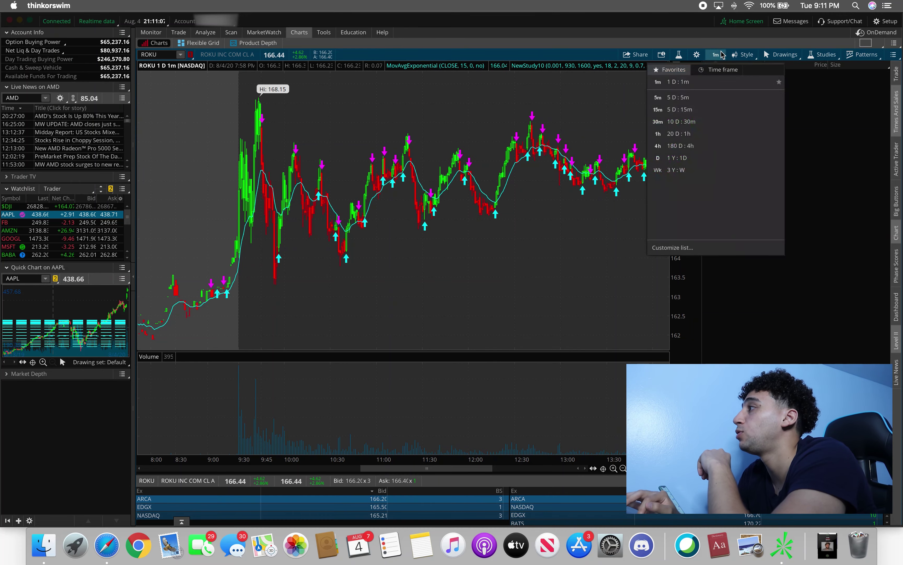
pyautogui.click(686, 96)
pyautogui.moveTo(569, 134); pyautogui.dragTo(625, 134)
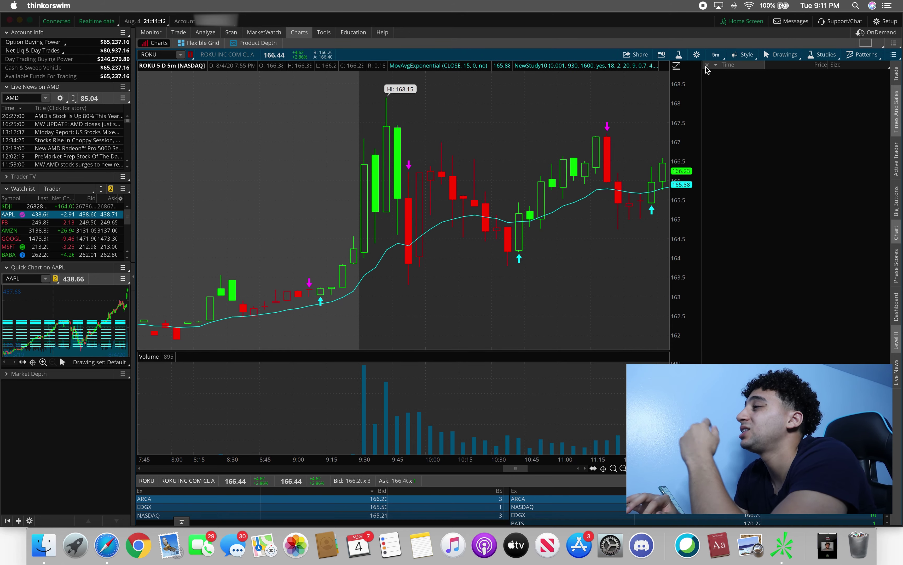
pyautogui.click(716, 54)
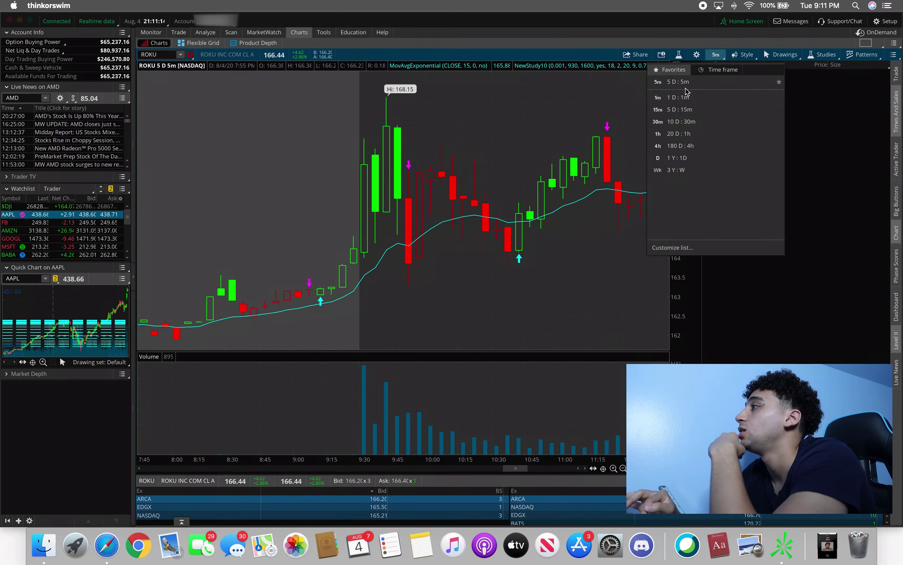
pyautogui.click(687, 88)
pyautogui.moveTo(361, 188); pyautogui.dragTo(499, 187)
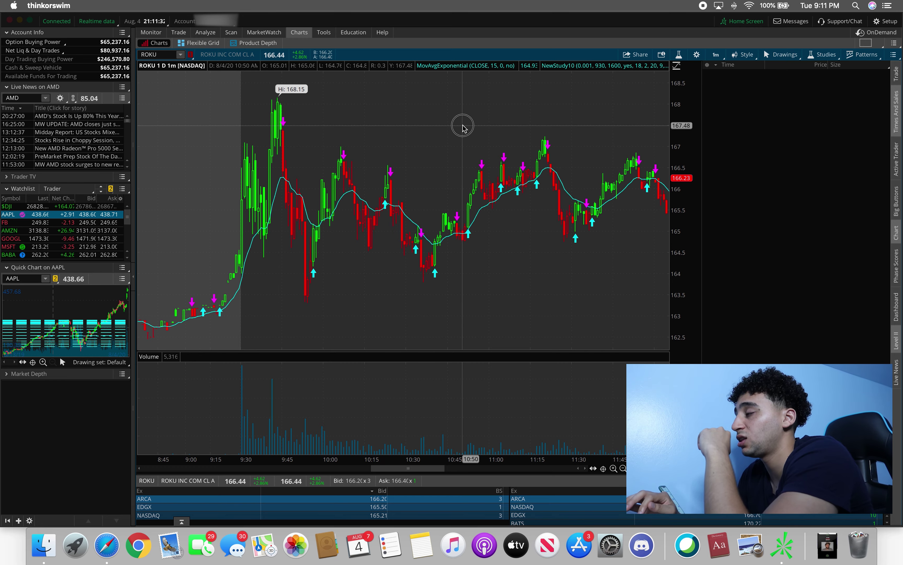
# Zoom out, view ROKU on 4-hour bars, then put it back on 1 D : 1m bars.
pyautogui.scroll(-3, 463, 128)
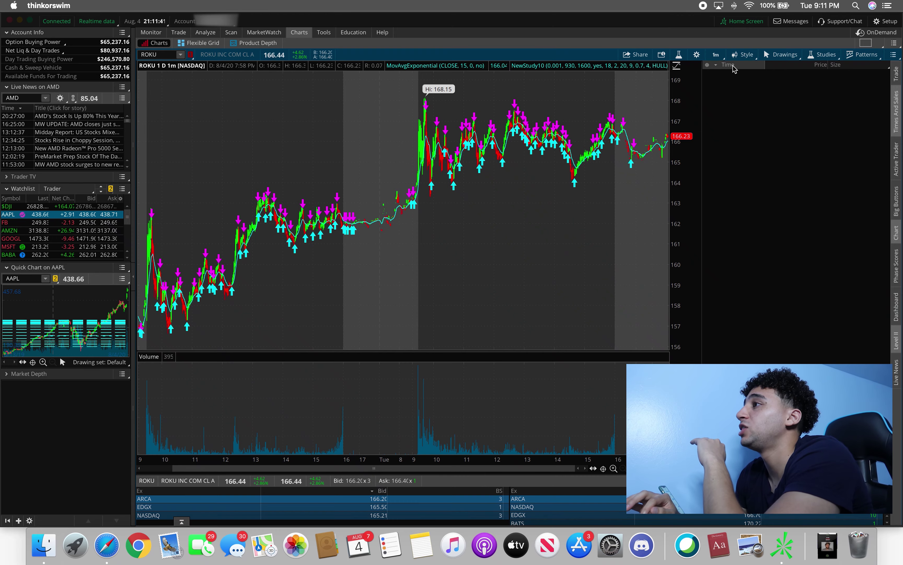
pyautogui.click(715, 54)
pyautogui.click(690, 145)
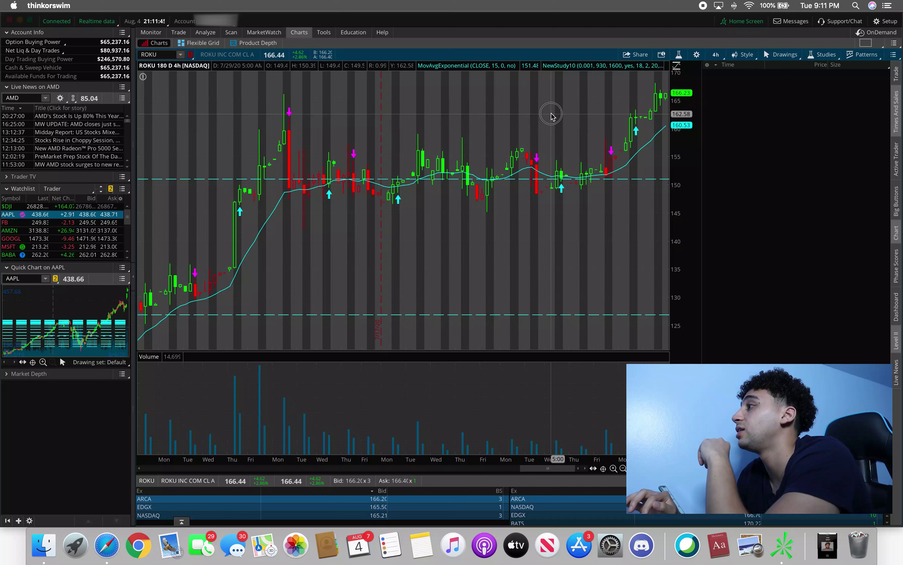
pyautogui.click(722, 56)
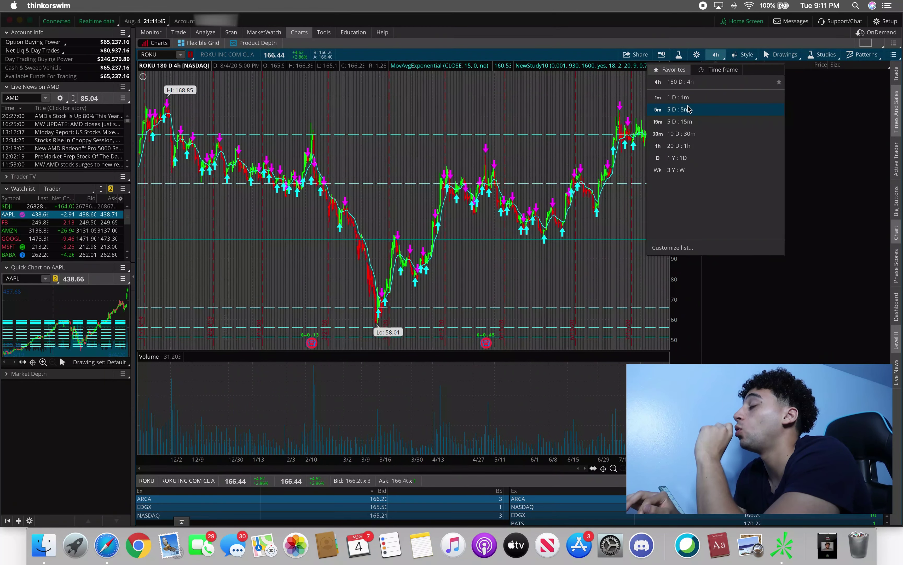
pyautogui.click(690, 99)
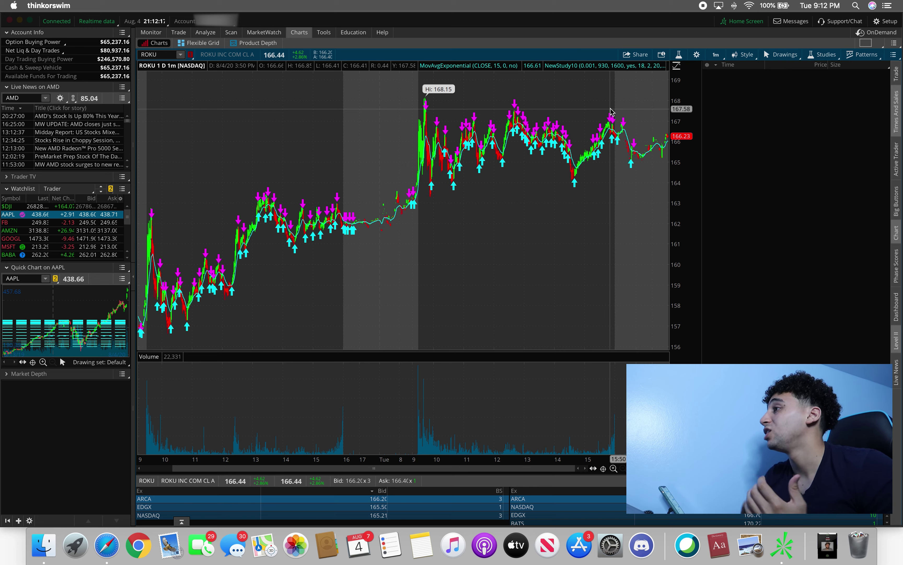
# Replace ROKU with NFLX and display it on 180-day, 4-hour bars.
pyautogui.click(168, 55)
pyautogui.write('N')
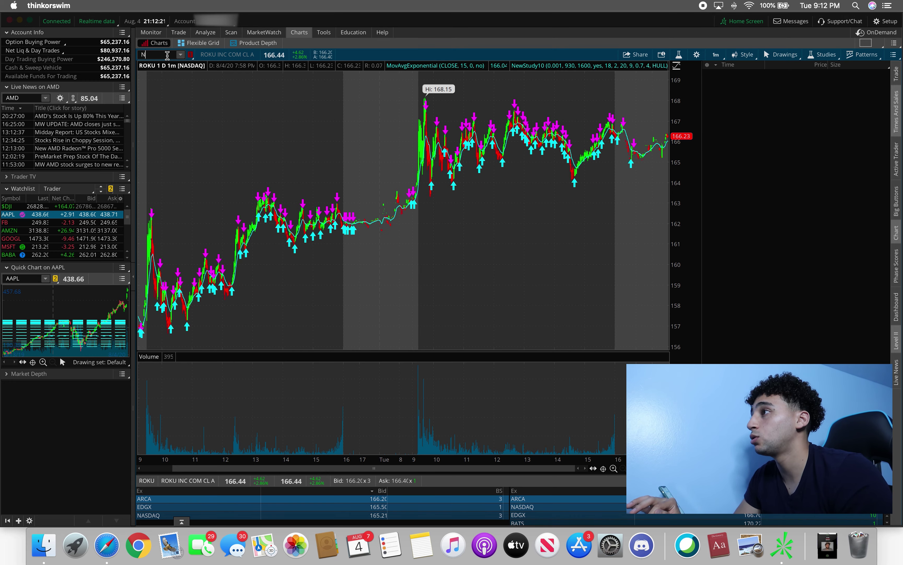
pyautogui.write('FLX')
pyautogui.press('Return')
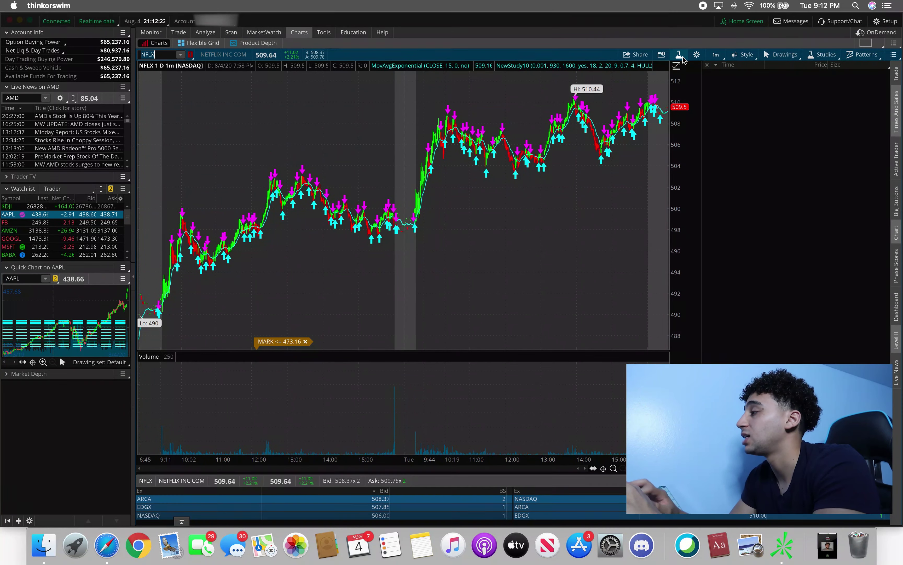
pyautogui.click(716, 55)
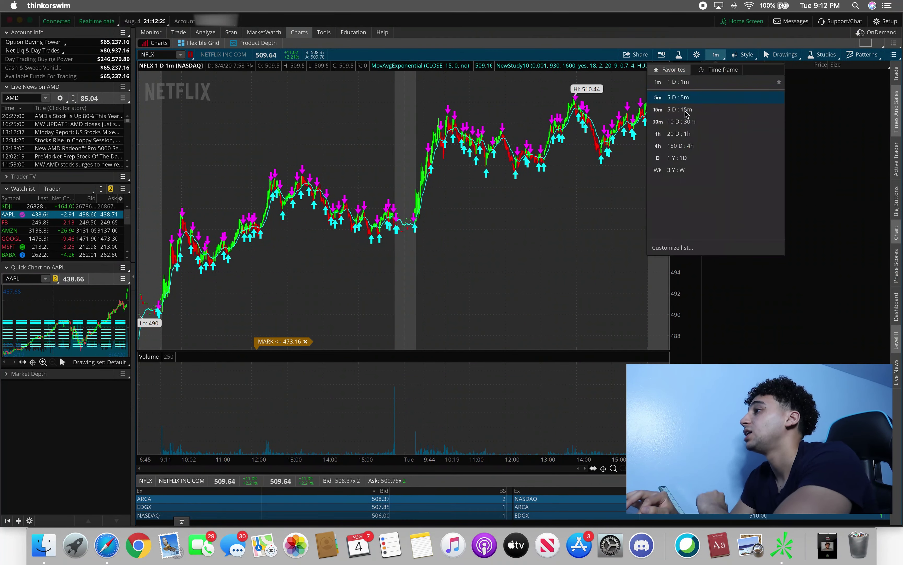
pyautogui.click(690, 147)
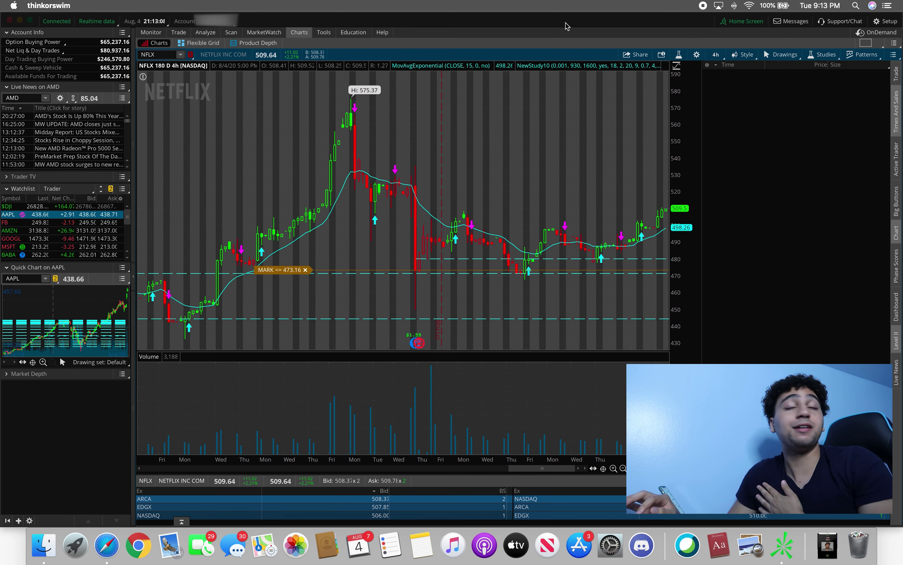
# Switch NFLX to 1-day, 1-minute bars and zoom into the Aug 4 morning, around 9:41–9:57.
pyautogui.click(716, 56)
pyautogui.click(677, 97)
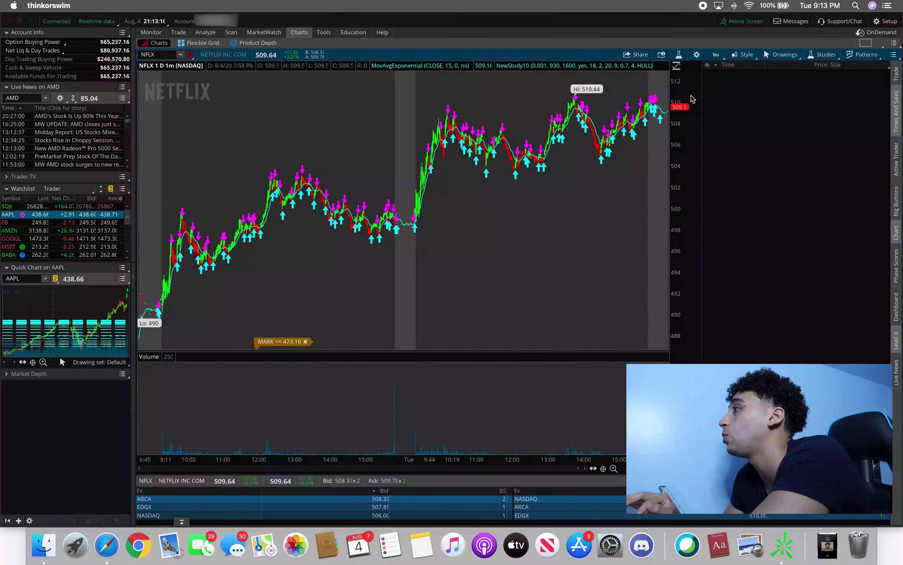
pyautogui.moveTo(397, 166); pyautogui.dragTo(556, 194)
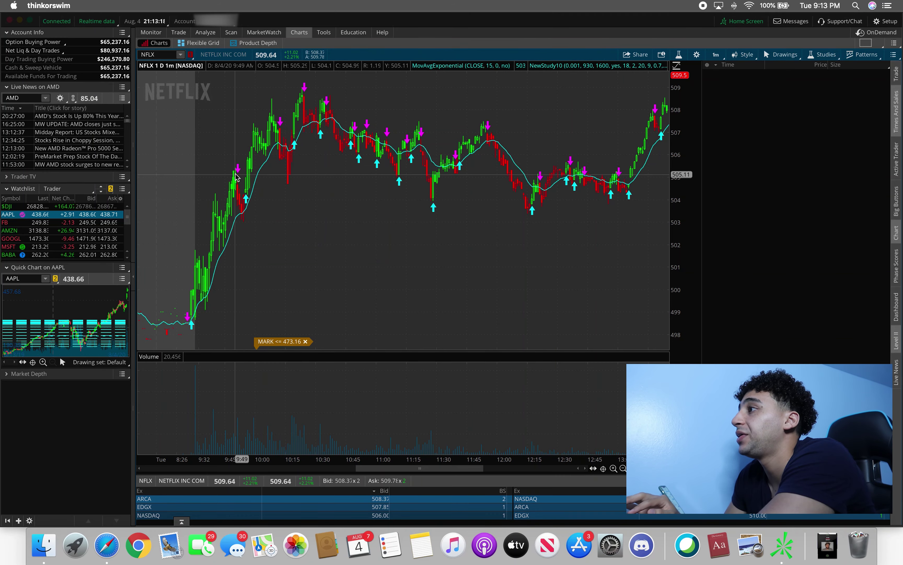
pyautogui.moveTo(218, 181); pyautogui.dragTo(261, 189)
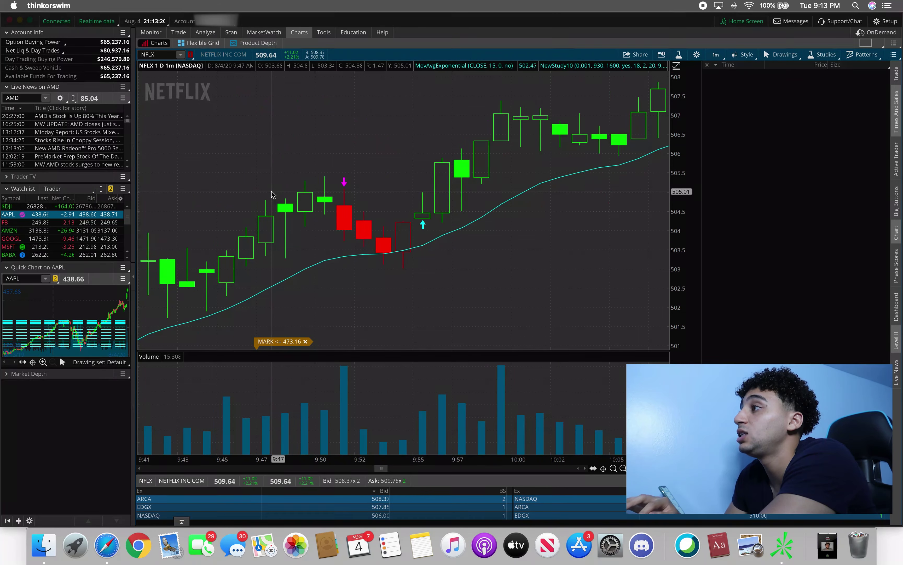
# Change to 5-minute bars and zoom into roughly 8:15–10:45 of the latest day.
pyautogui.click(716, 55)
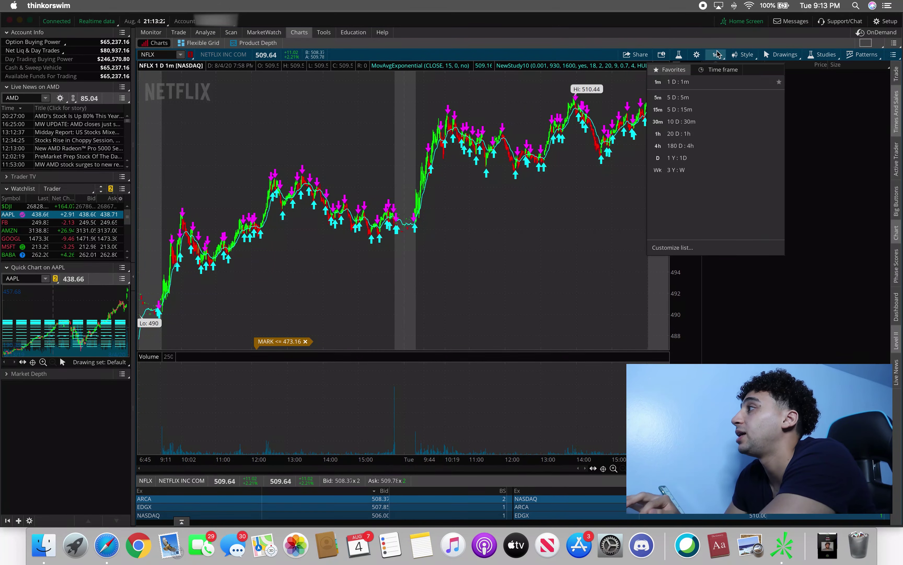
pyautogui.click(689, 97)
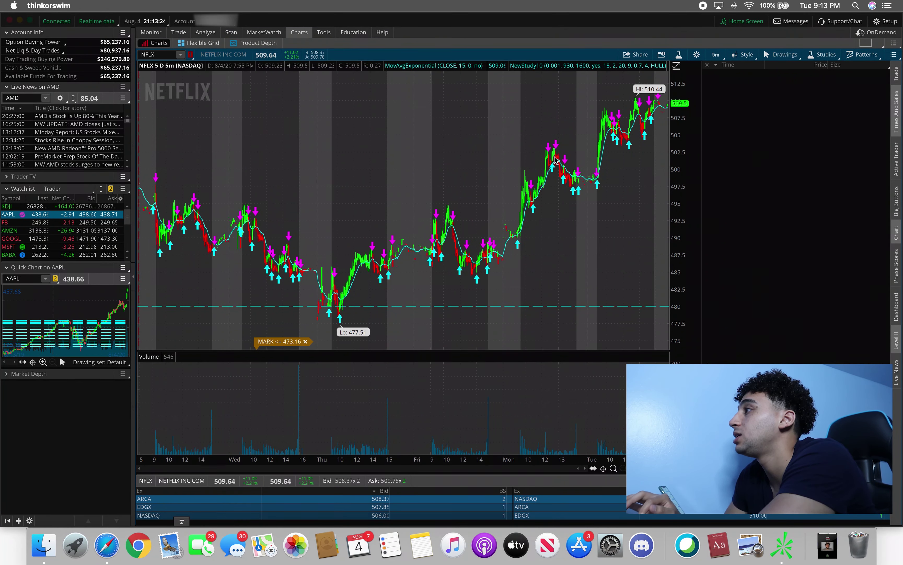
pyautogui.moveTo(566, 160); pyautogui.dragTo(667, 164)
pyautogui.moveTo(272, 229); pyautogui.dragTo(238, 227)
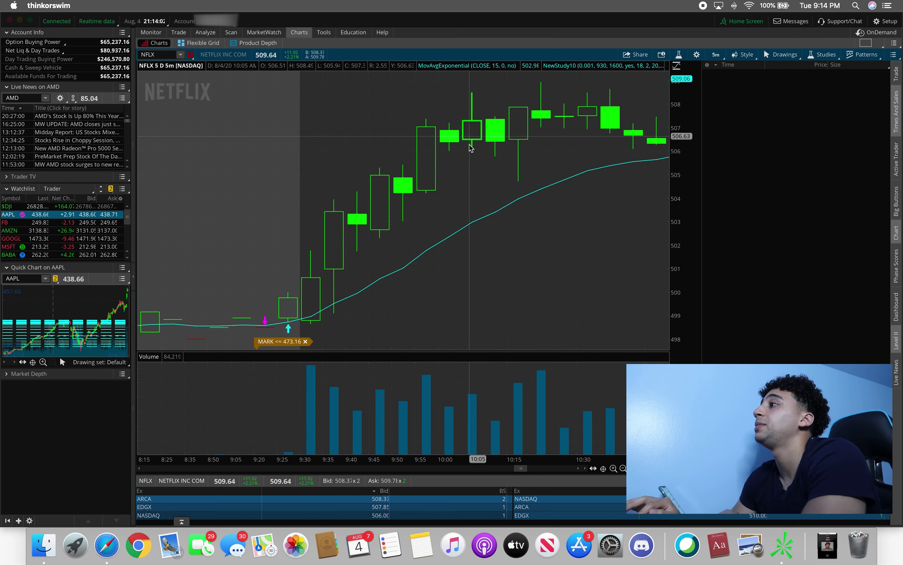
# Zoom the NFLX chart out and back in, then return it to 1 D : 1m bars.
pyautogui.scroll(-10, 470, 189)
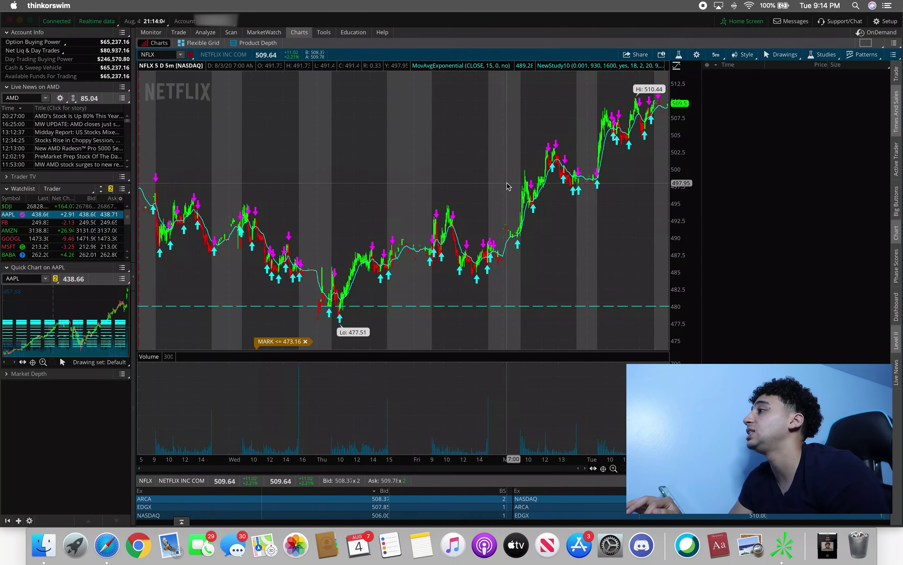
pyautogui.scroll(10, 576, 155)
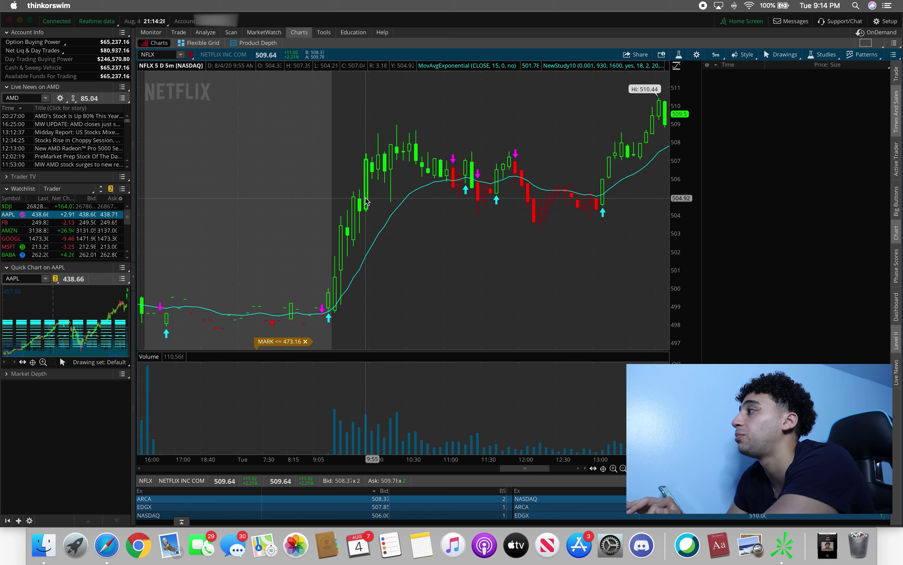
pyautogui.click(716, 55)
pyautogui.click(703, 98)
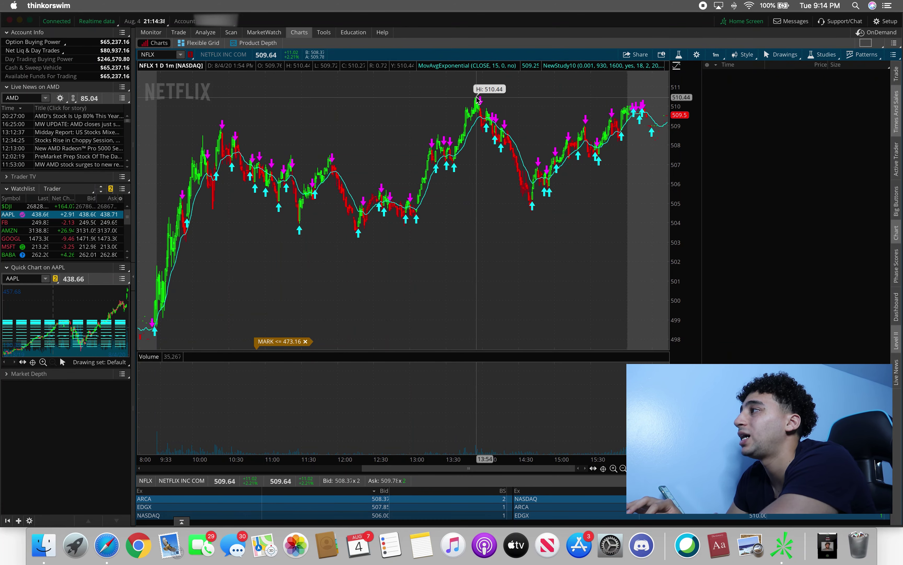
pyautogui.scroll(-3, 516, 113)
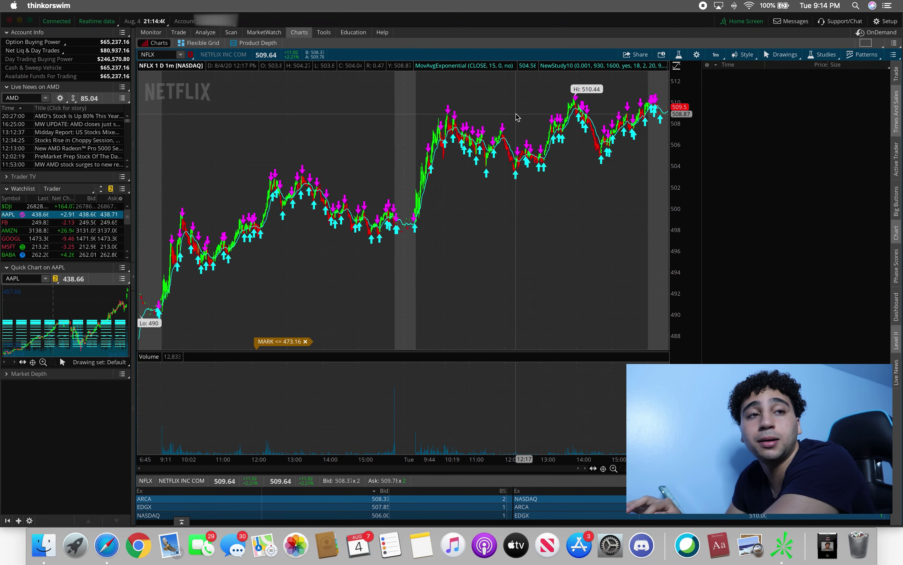